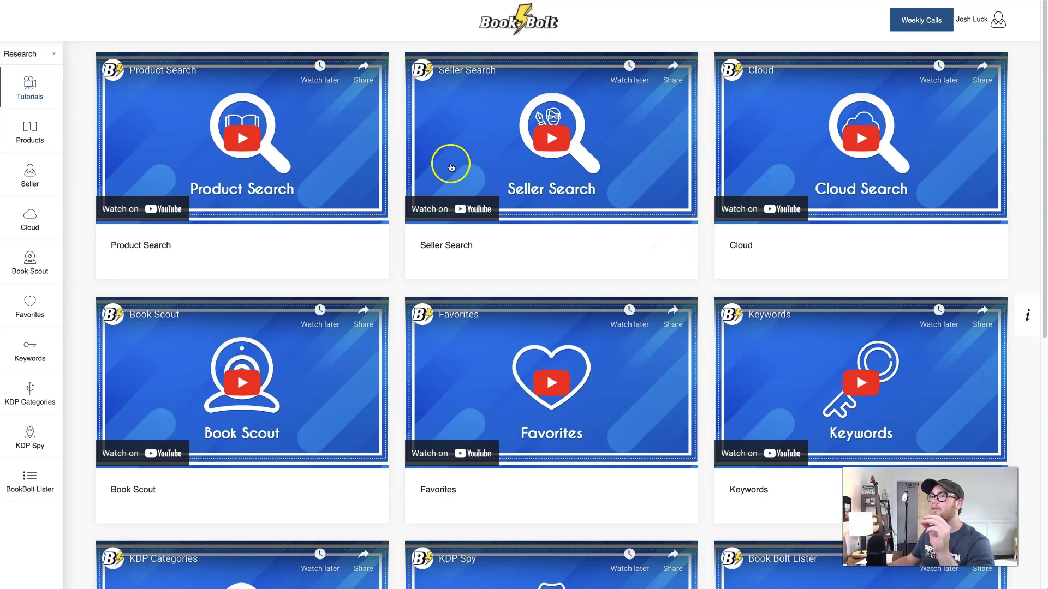
- Switch from the Research tools to the Create tools and open BookBolt Designer
{"action": "scroll", "coordinate": [421, 264], "scroll_direction": "down", "scroll_amount": 8}
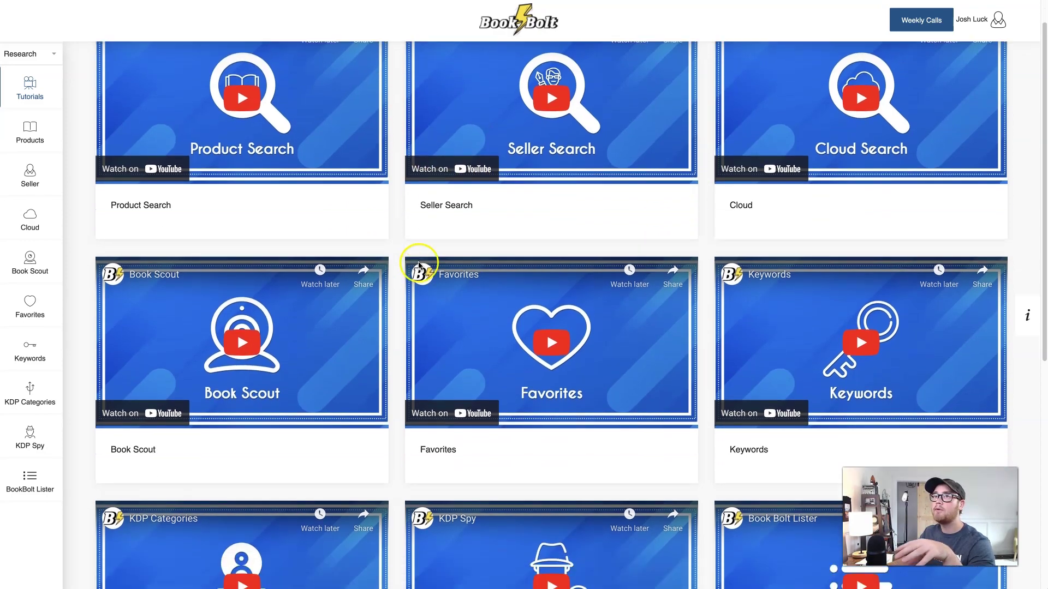
{"action": "scroll", "coordinate": [419, 266], "scroll_direction": "up", "scroll_amount": 8}
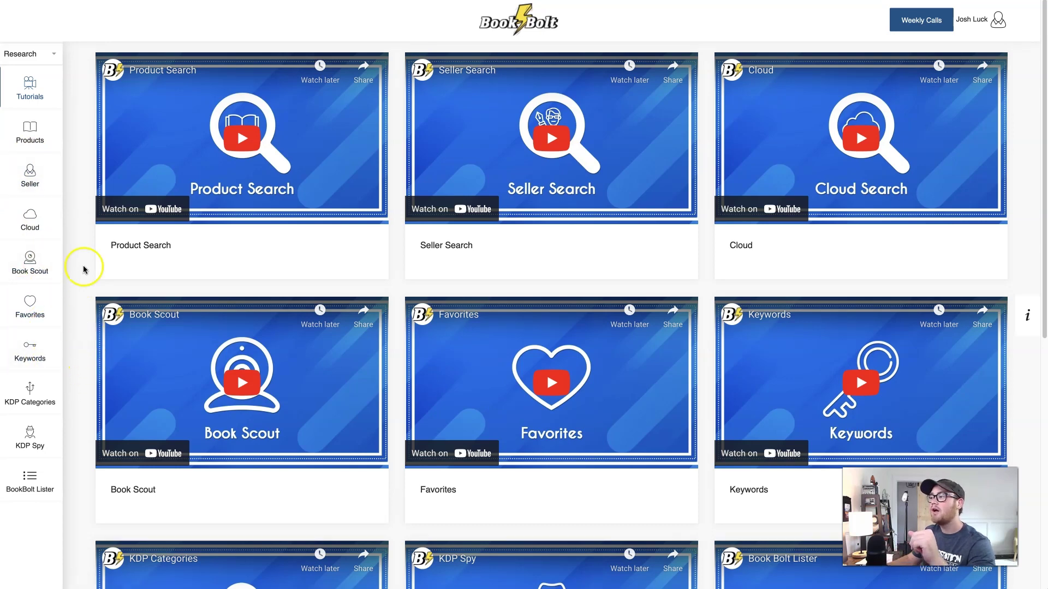
{"action": "left_click", "coordinate": [53, 58]}
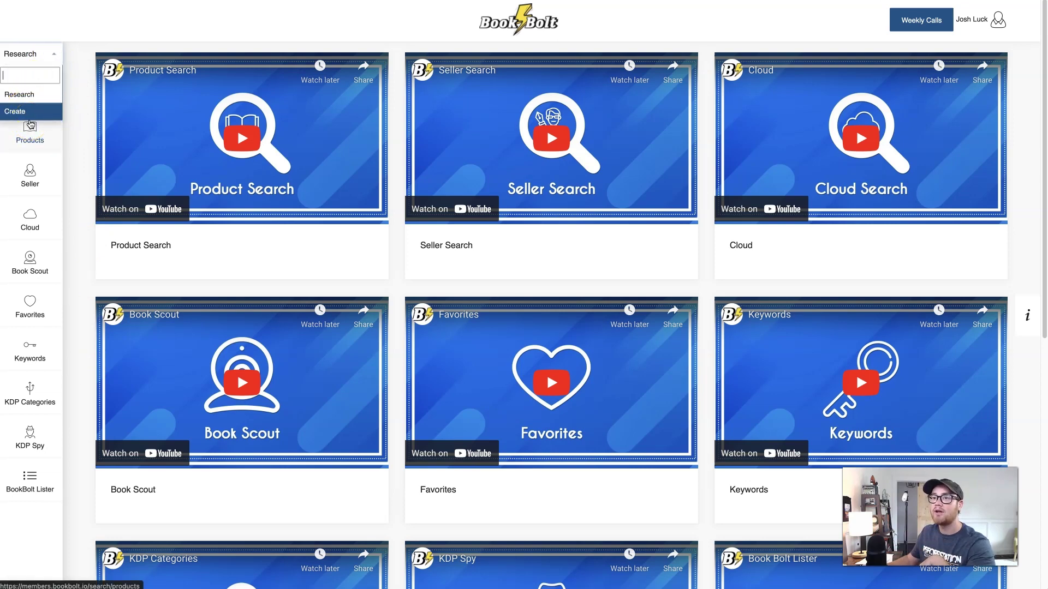
{"action": "left_click", "coordinate": [53, 57]}
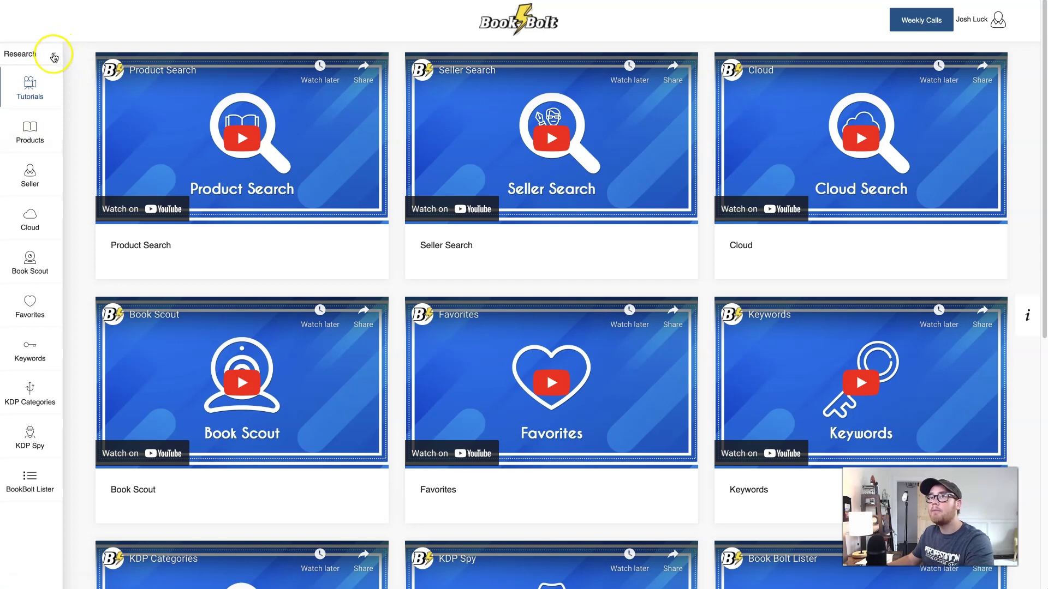
{"action": "left_click", "coordinate": [28, 110]}
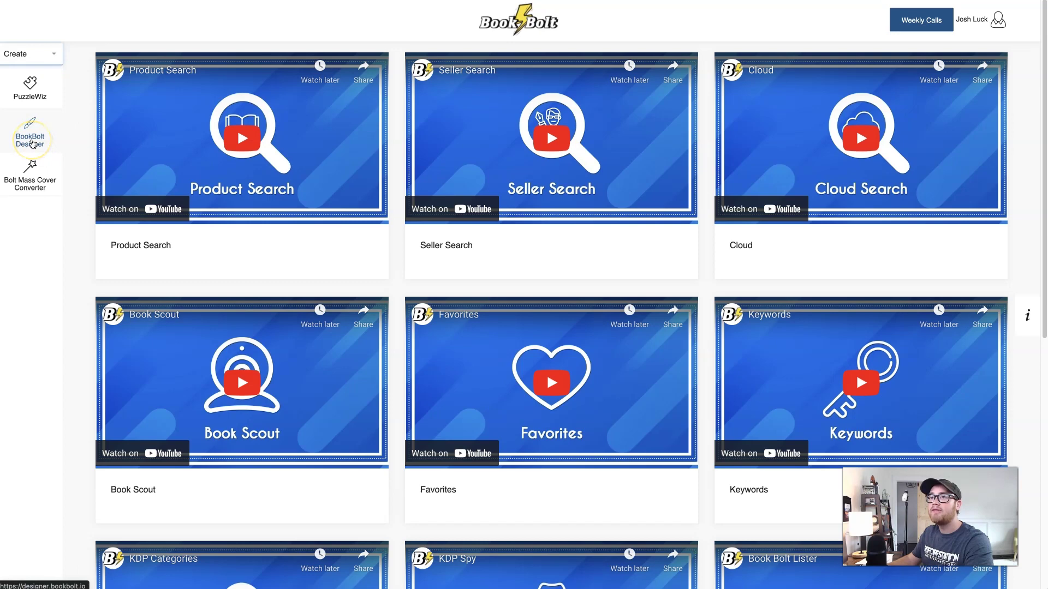
{"action": "left_click", "coordinate": [33, 143]}
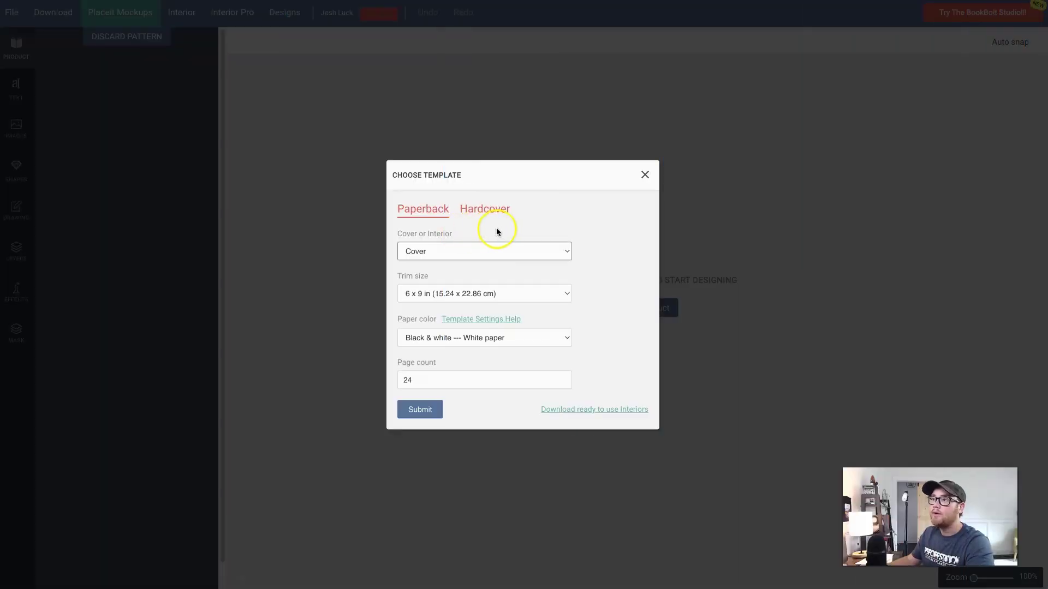
- Configure a paperback Interior template with a 6 x 9 in trim size and a page count of 100
{"action": "left_click", "coordinate": [440, 250]}
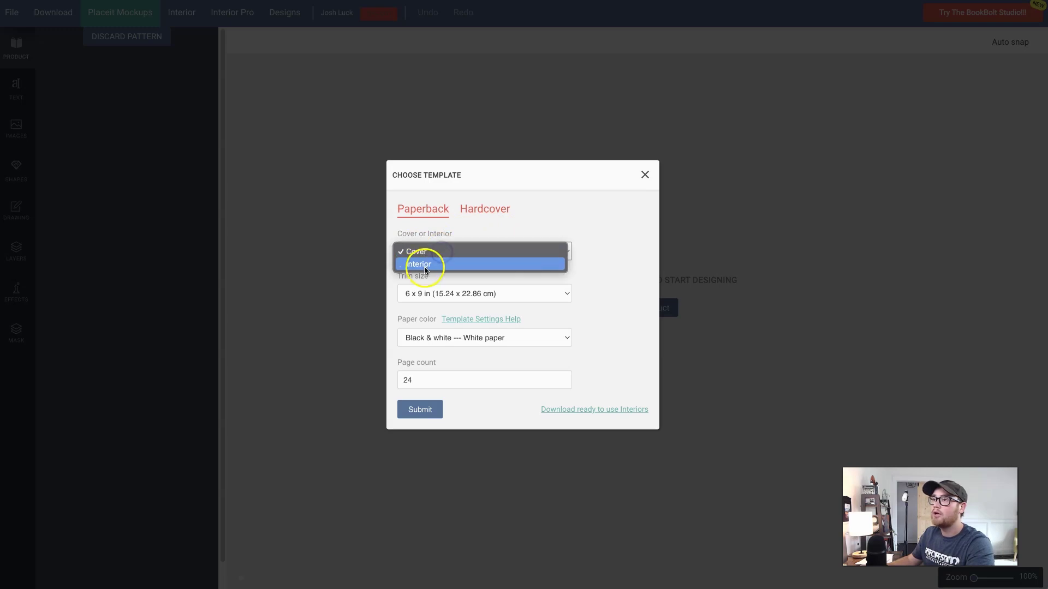
{"action": "left_click", "coordinate": [440, 266]}
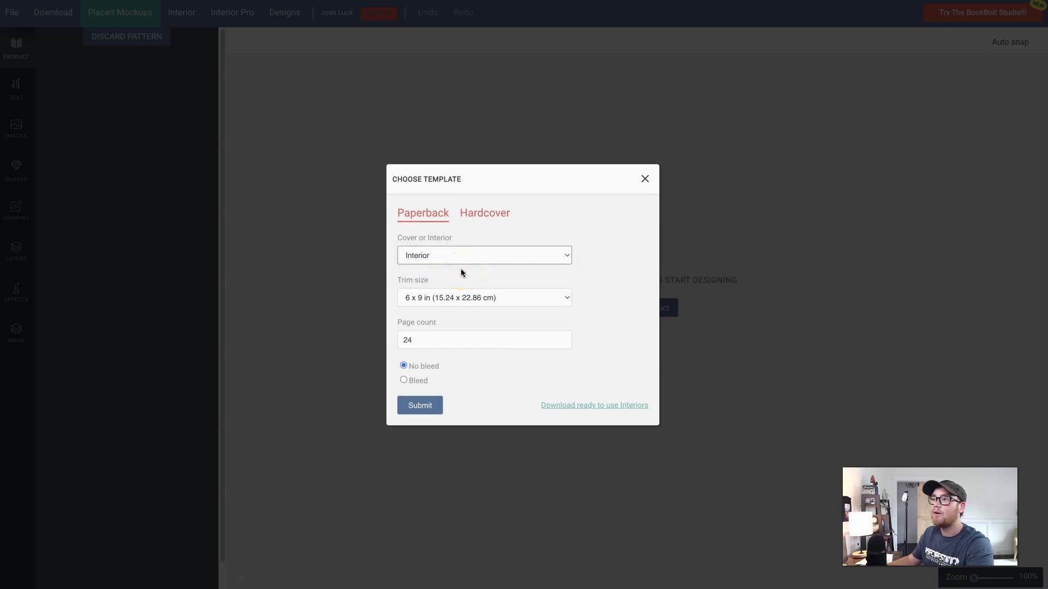
{"action": "left_click", "coordinate": [411, 297]}
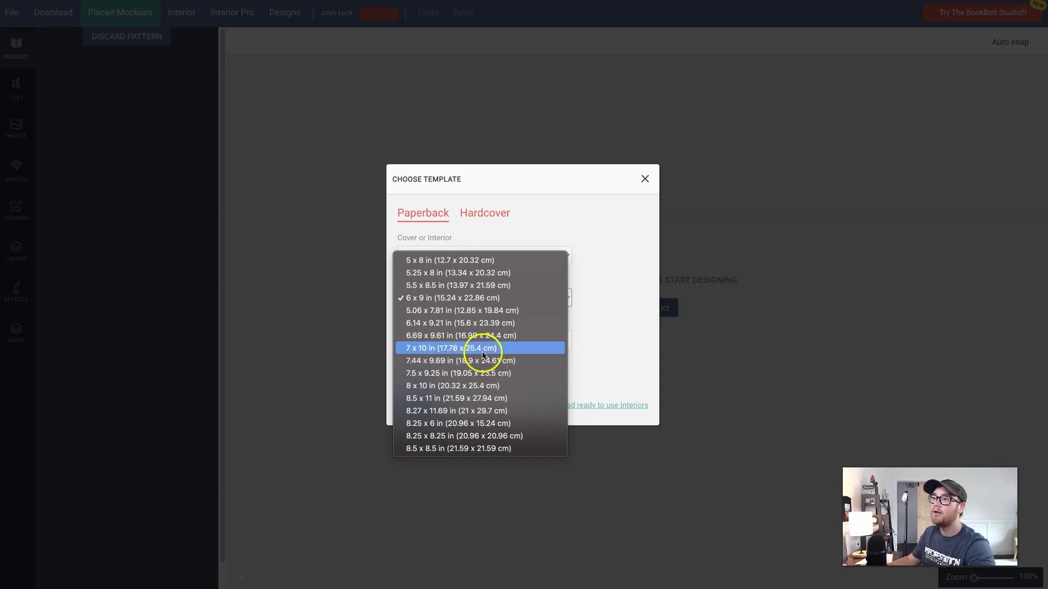
{"action": "left_click", "coordinate": [452, 293]}
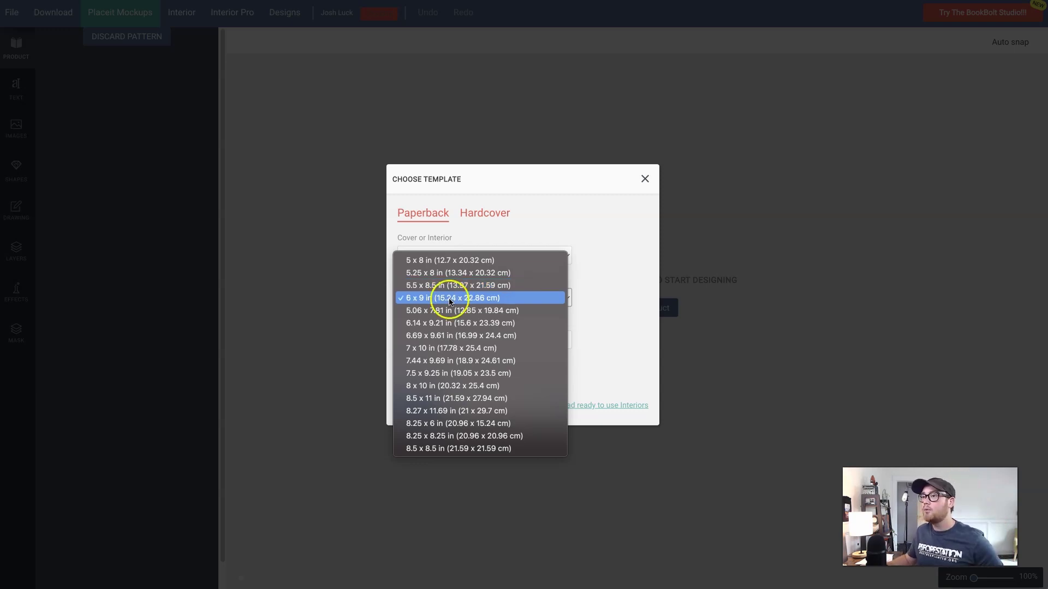
{"action": "left_click_drag", "start_coordinate": [429, 337], "coordinate": [389, 338]}
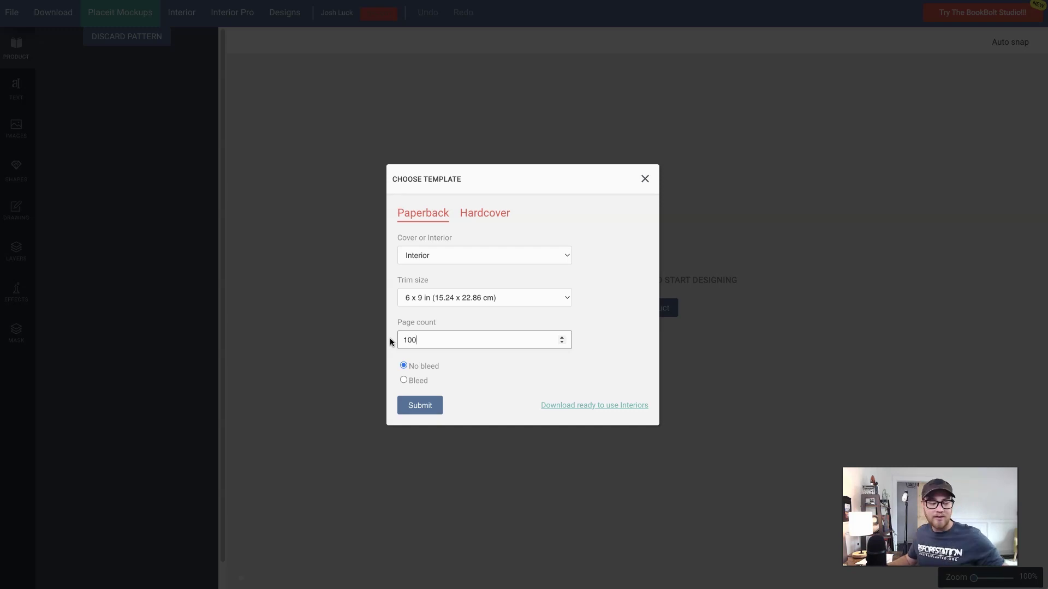
{"action": "left_click_drag", "start_coordinate": [432, 339], "coordinate": [386, 342]}
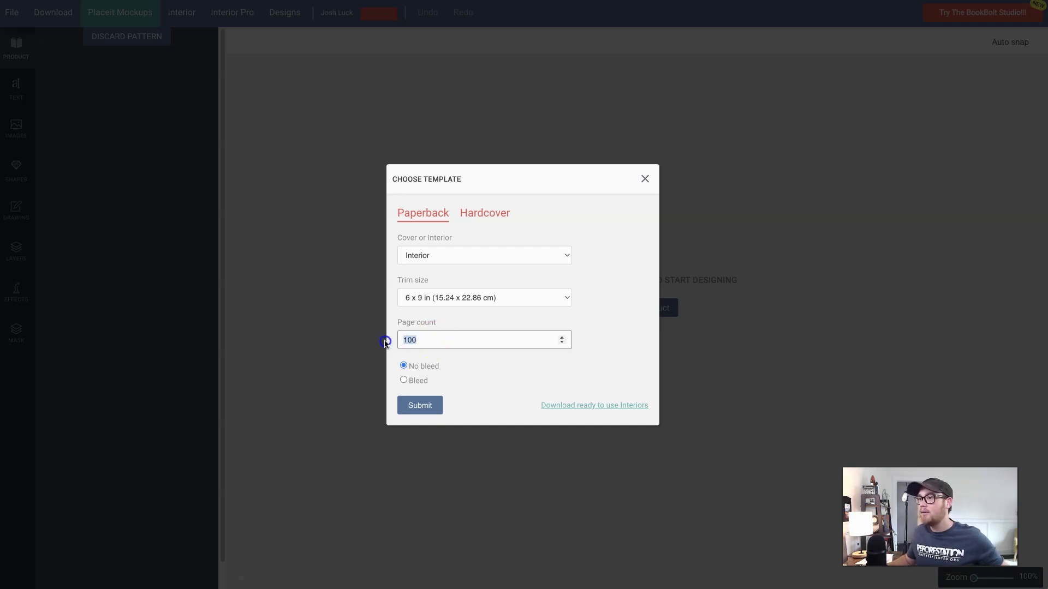
{"action": "left_click", "coordinate": [444, 354]}
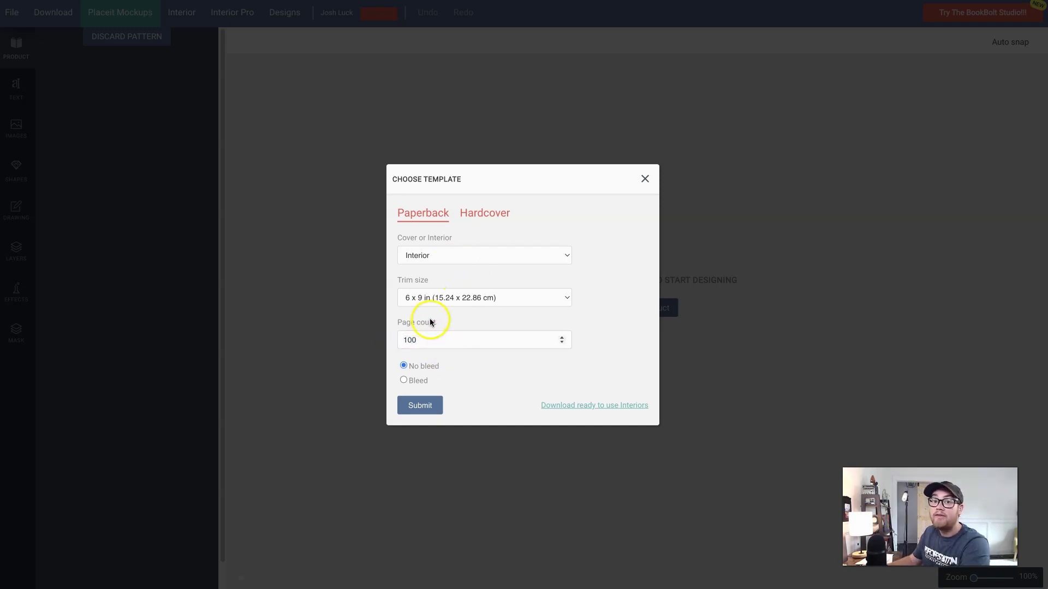
- Open the ready-to-use interiors and look through the available page templates
{"action": "left_click", "coordinate": [592, 406]}
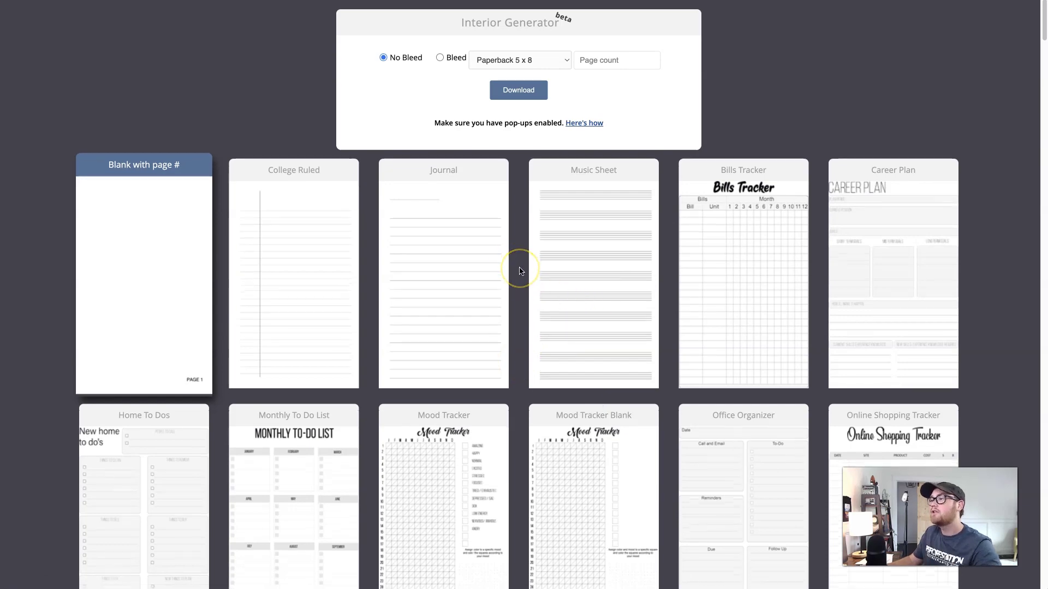
{"action": "scroll", "coordinate": [519, 271], "scroll_direction": "down", "scroll_amount": 4}
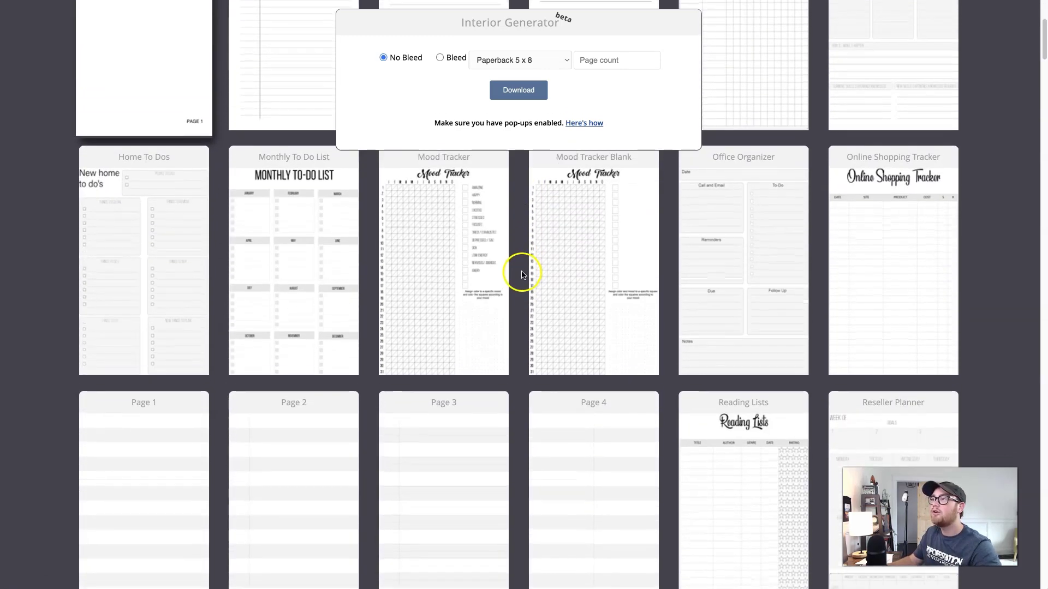
{"action": "scroll", "coordinate": [732, 236], "scroll_direction": "up", "scroll_amount": 1}
{"action": "scroll", "coordinate": [738, 294], "scroll_direction": "up", "scroll_amount": 1}
{"action": "scroll", "coordinate": [738, 293], "scroll_direction": "up", "scroll_amount": 3}
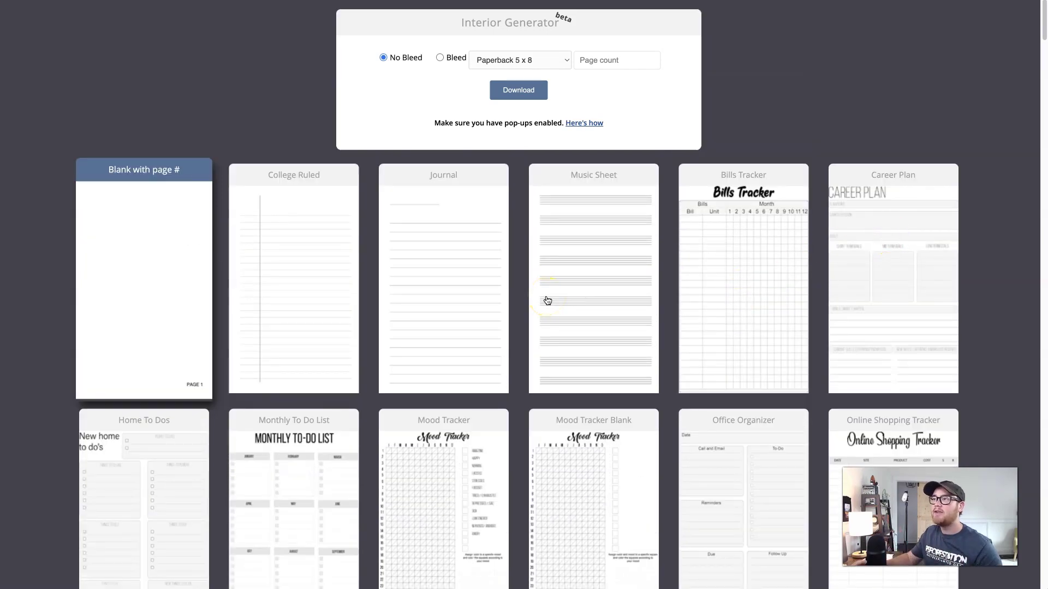
{"action": "scroll", "coordinate": [545, 308], "scroll_direction": "down", "scroll_amount": 1}
{"action": "scroll", "coordinate": [463, 312], "scroll_direction": "down", "scroll_amount": 4}
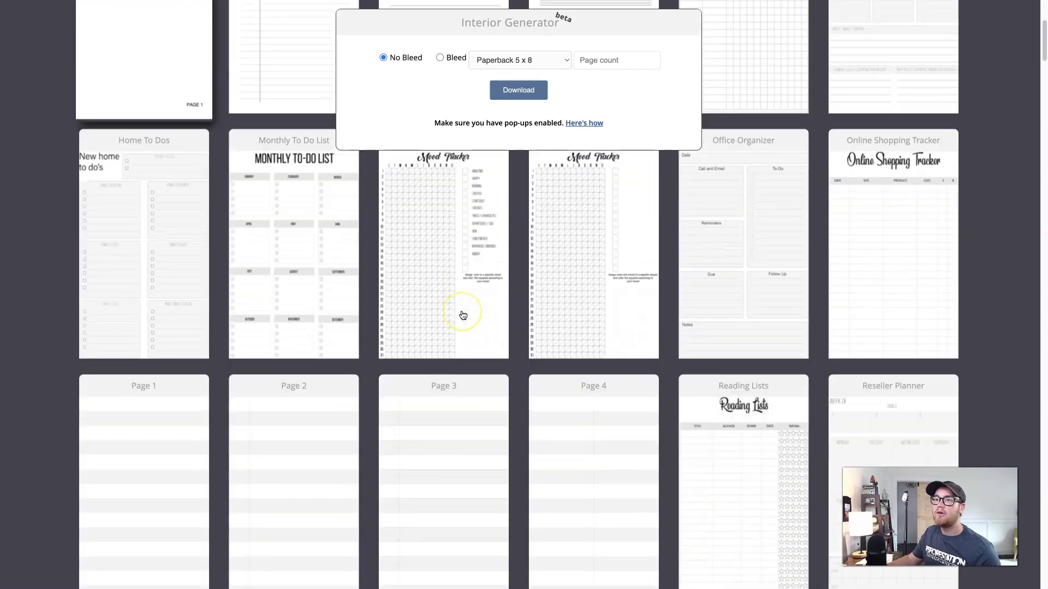
{"action": "scroll", "coordinate": [462, 315], "scroll_direction": "down", "scroll_amount": 8}
{"action": "scroll", "coordinate": [463, 315], "scroll_direction": "up", "scroll_amount": 15}
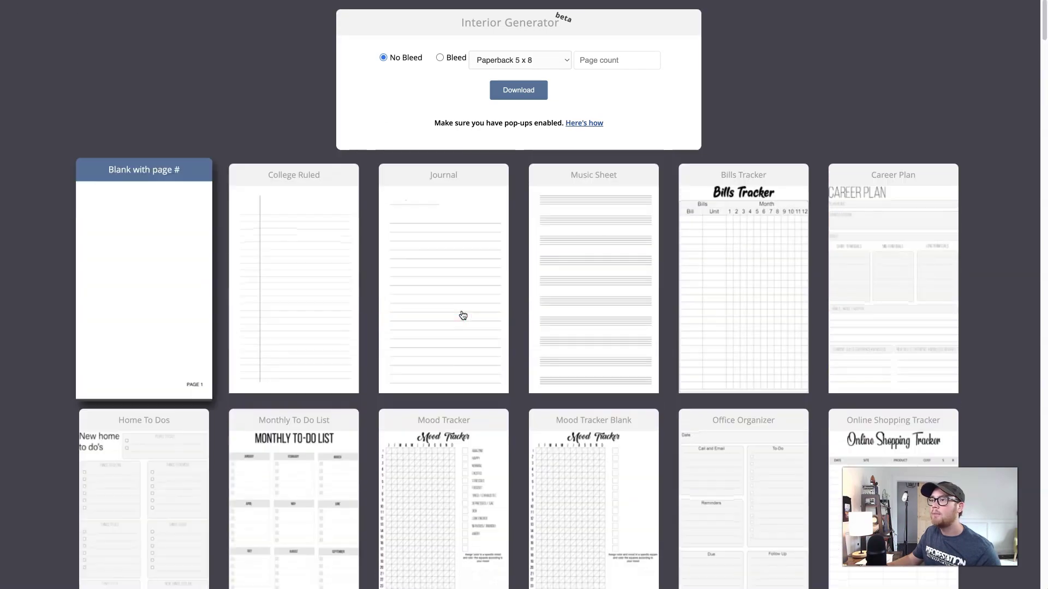
- Generate a no-bleed Journal interior for Paperback 6 x 9 with a page count of 100
{"action": "left_click", "coordinate": [442, 240]}
{"action": "left_click", "coordinate": [602, 61]}
{"action": "type", "text": "100"}
{"action": "left_click", "coordinate": [567, 61]}
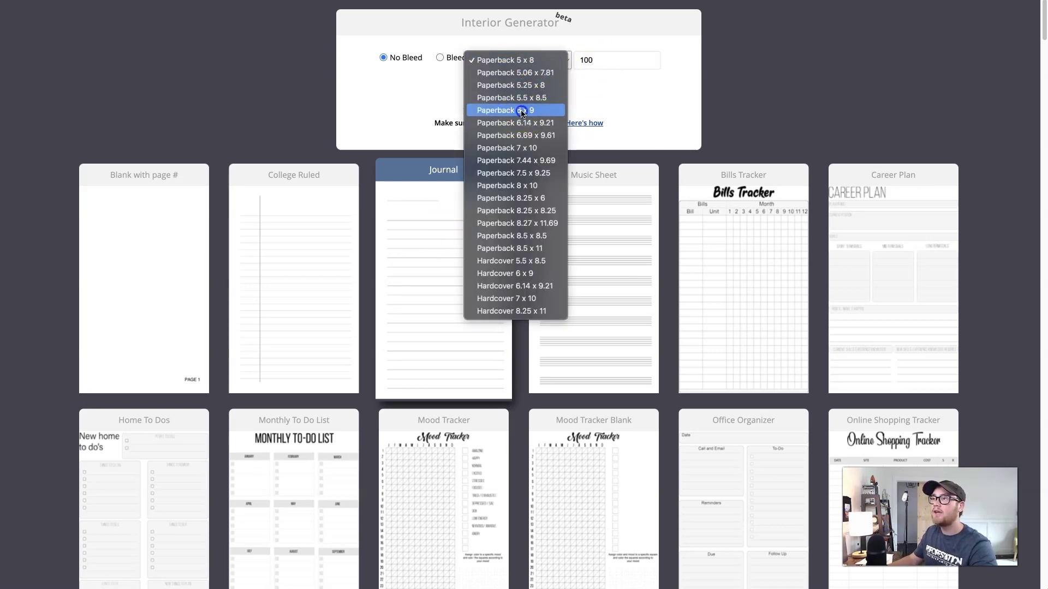
{"action": "left_click", "coordinate": [521, 111]}
{"action": "left_click", "coordinate": [523, 91]}
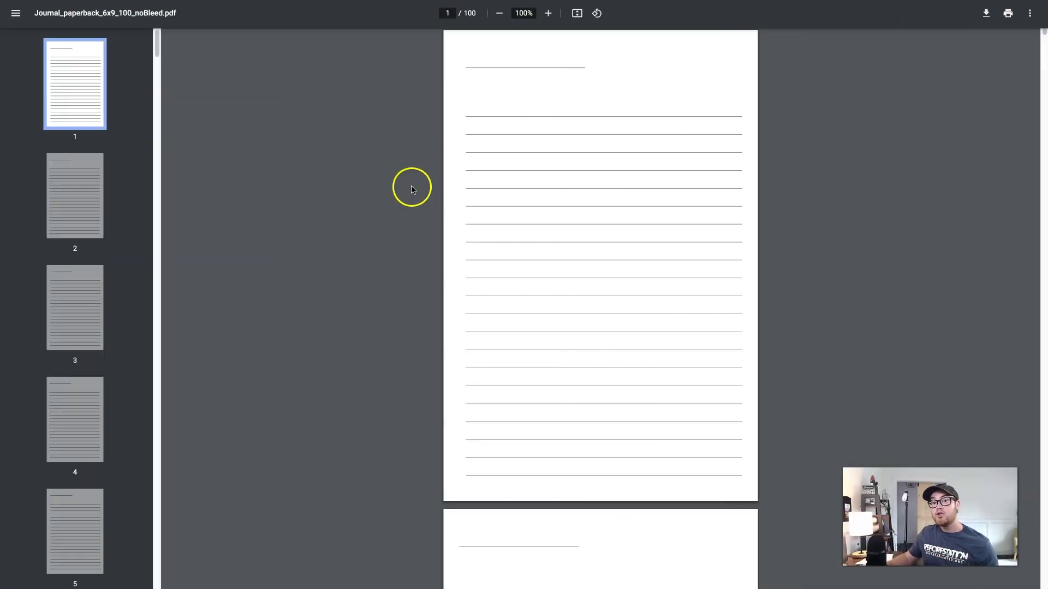
- Check the layout of the first pages of the journal PDF and save the file to the Desktop
{"action": "left_click", "coordinate": [81, 214]}
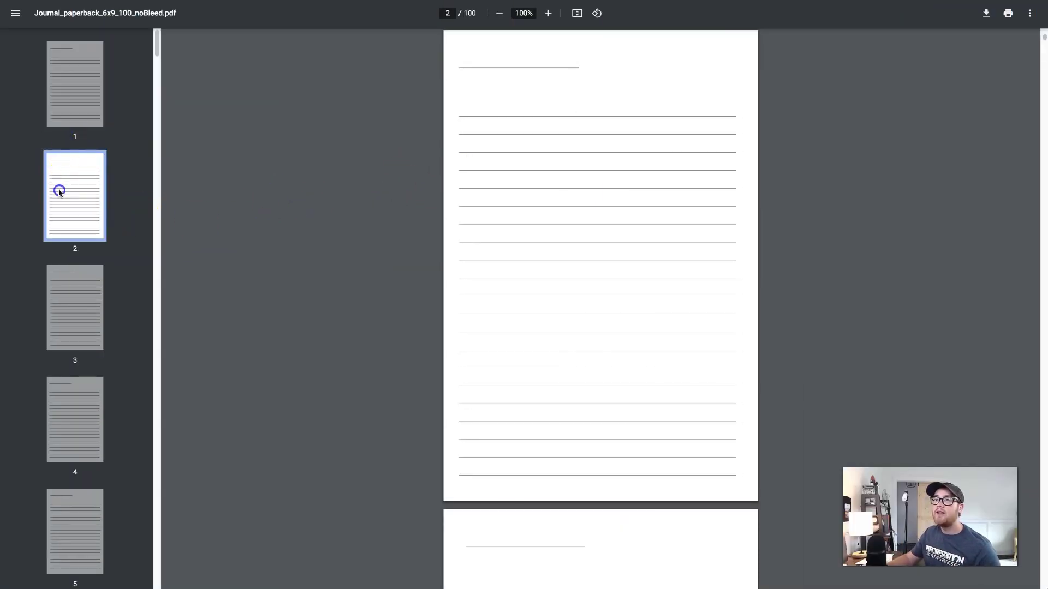
{"action": "left_click", "coordinate": [66, 289]}
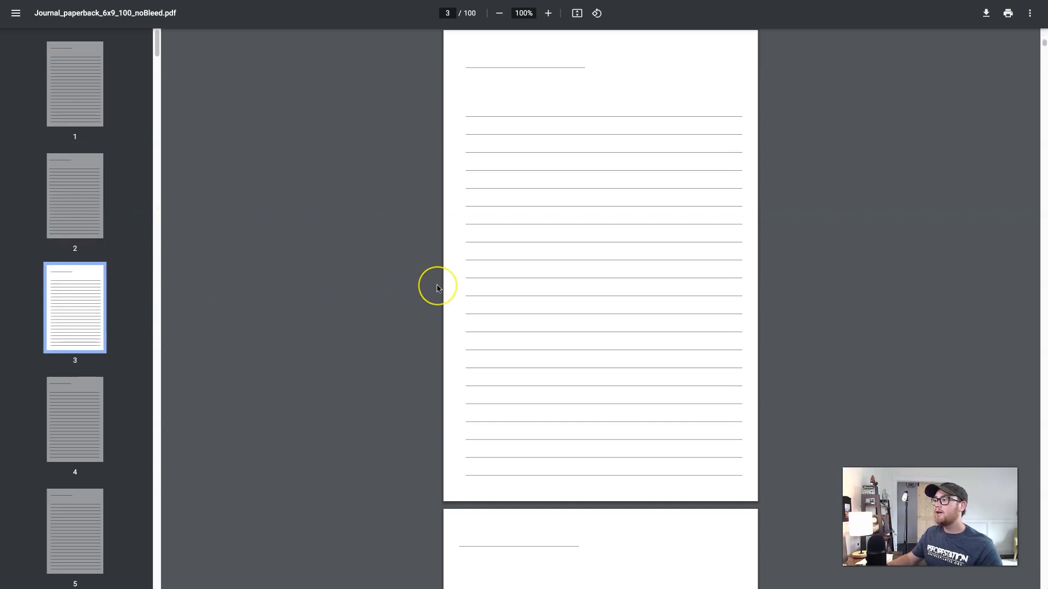
{"action": "scroll", "coordinate": [499, 272], "scroll_direction": "down", "scroll_amount": 1}
{"action": "scroll", "coordinate": [501, 274], "scroll_direction": "up", "scroll_amount": 15}
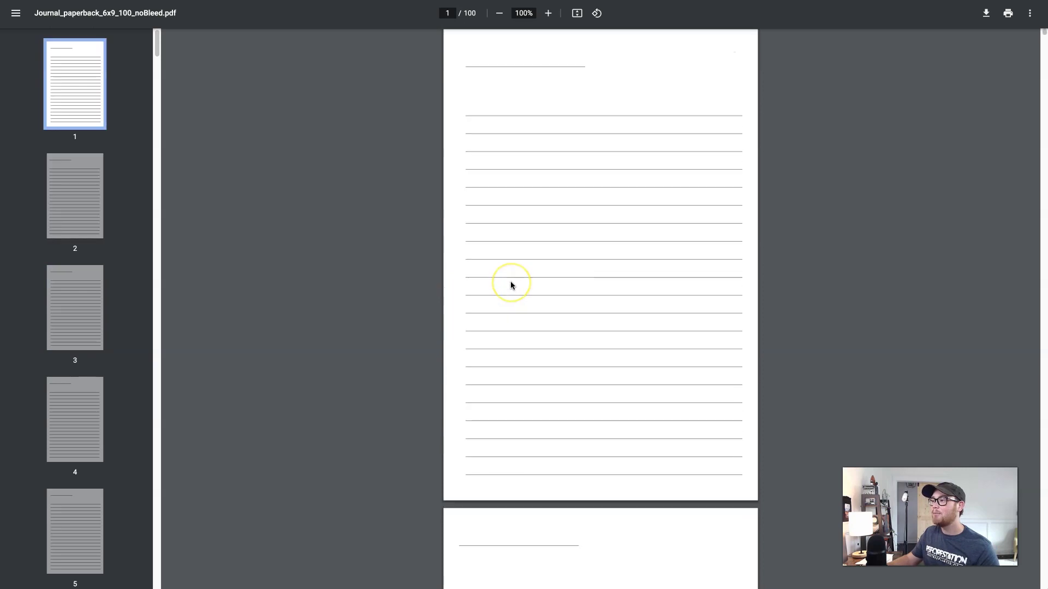
{"action": "left_click", "coordinate": [629, 246]}
{"action": "scroll", "coordinate": [629, 247], "scroll_direction": "down", "scroll_amount": 4}
{"action": "scroll", "coordinate": [628, 247], "scroll_direction": "up", "scroll_amount": 5}
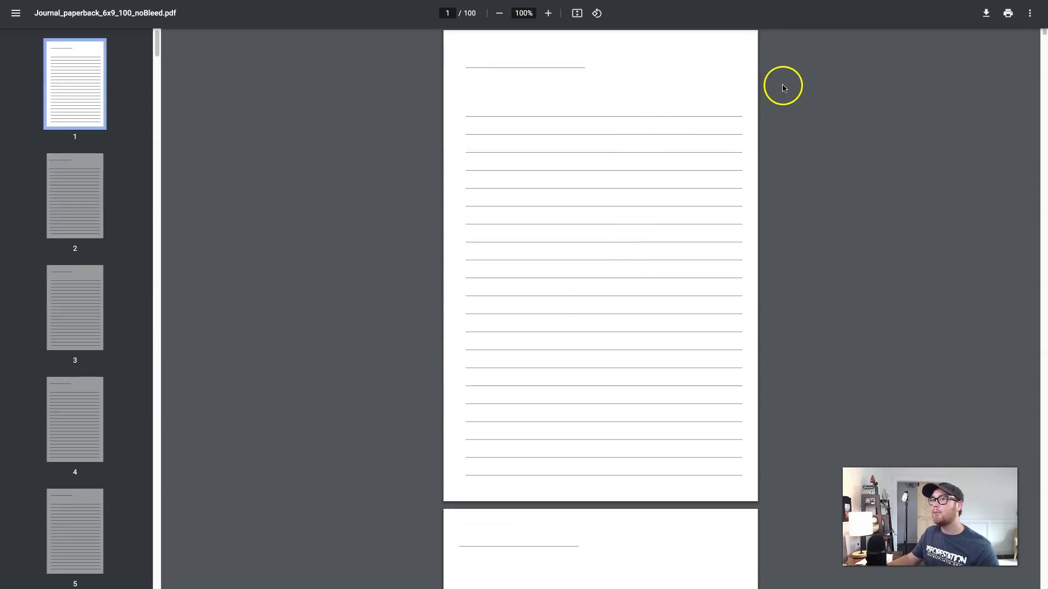
{"action": "left_click", "coordinate": [987, 13]}
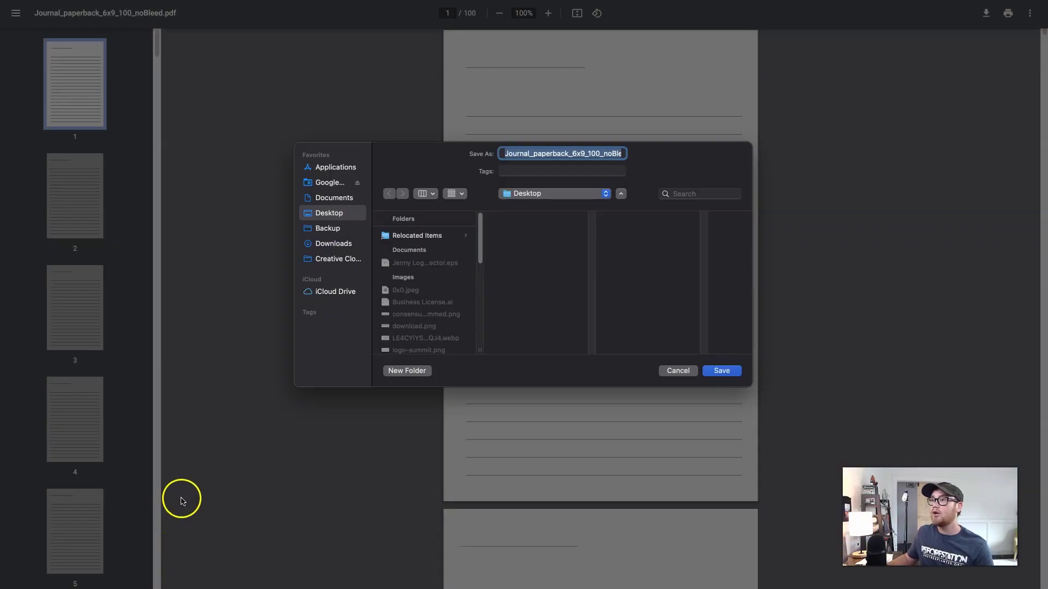
{"action": "key", "text": "Return"}
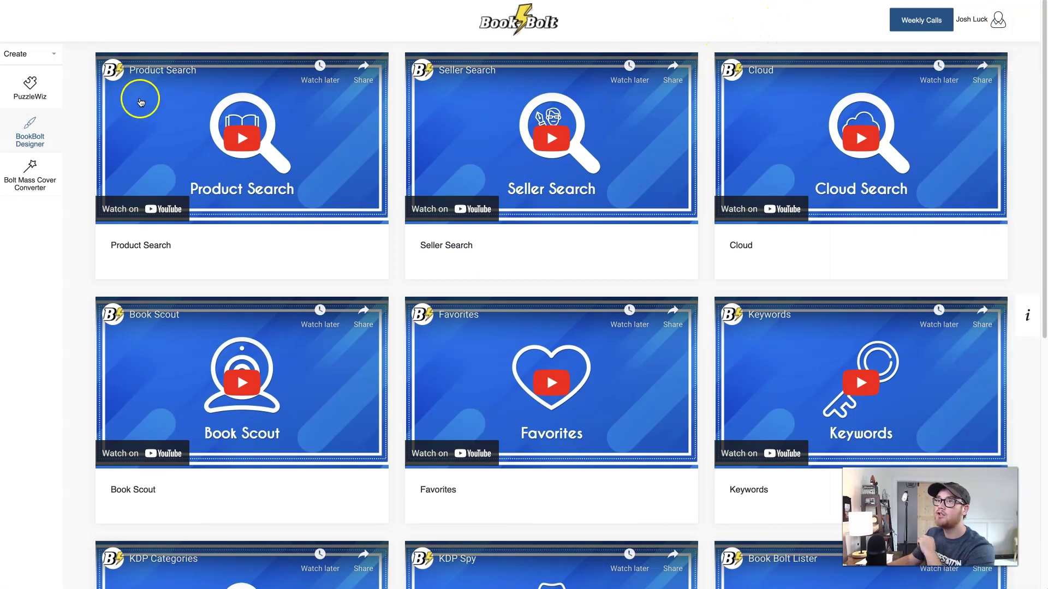
- Create a paperback Cover template in BookBolt Designer at 6 x 9 in, black and white on white paper, with 100 pages
{"action": "left_click", "coordinate": [30, 134]}
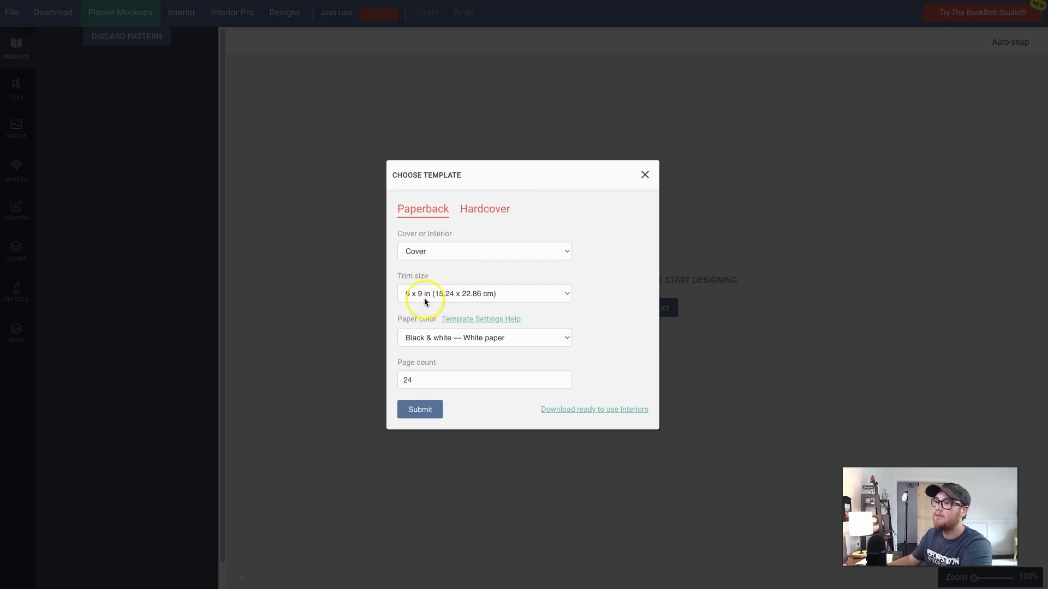
{"action": "left_click_drag", "start_coordinate": [420, 386], "coordinate": [375, 382]}
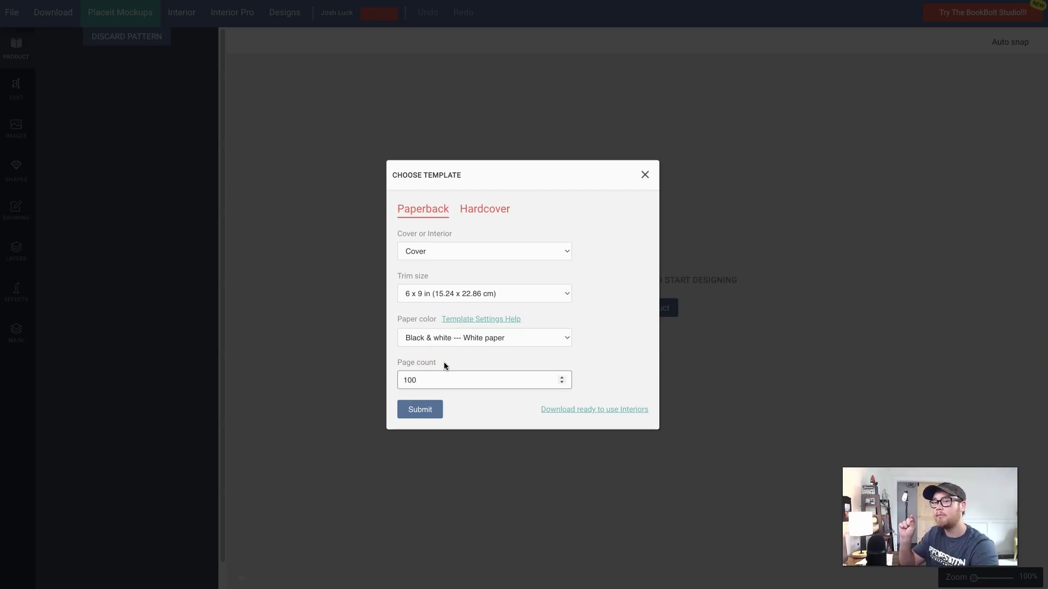
{"action": "left_click", "coordinate": [470, 337]}
{"action": "left_click", "coordinate": [589, 339]}
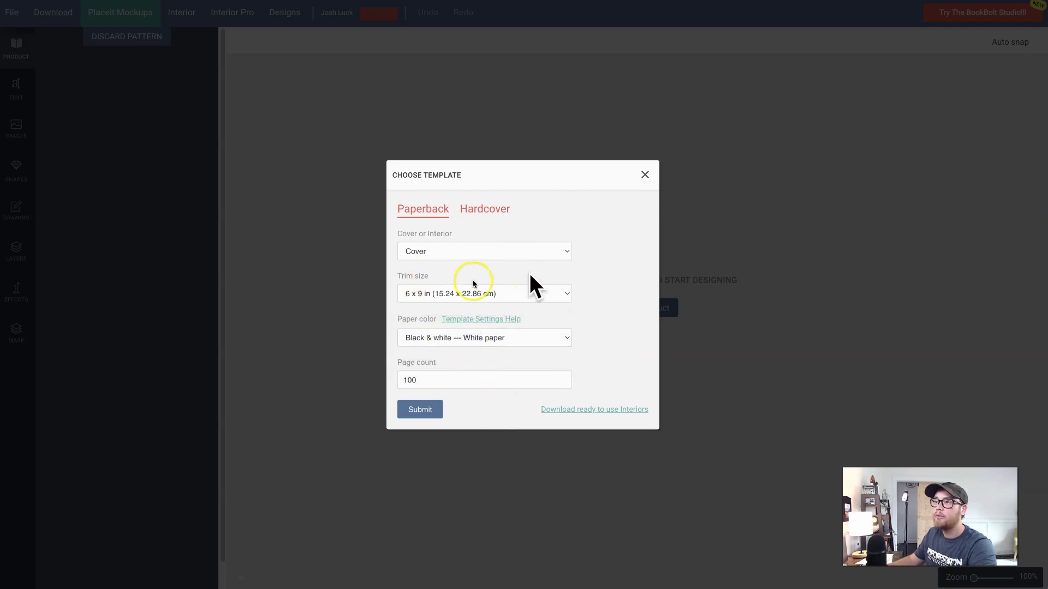
{"action": "left_click", "coordinate": [419, 410]}
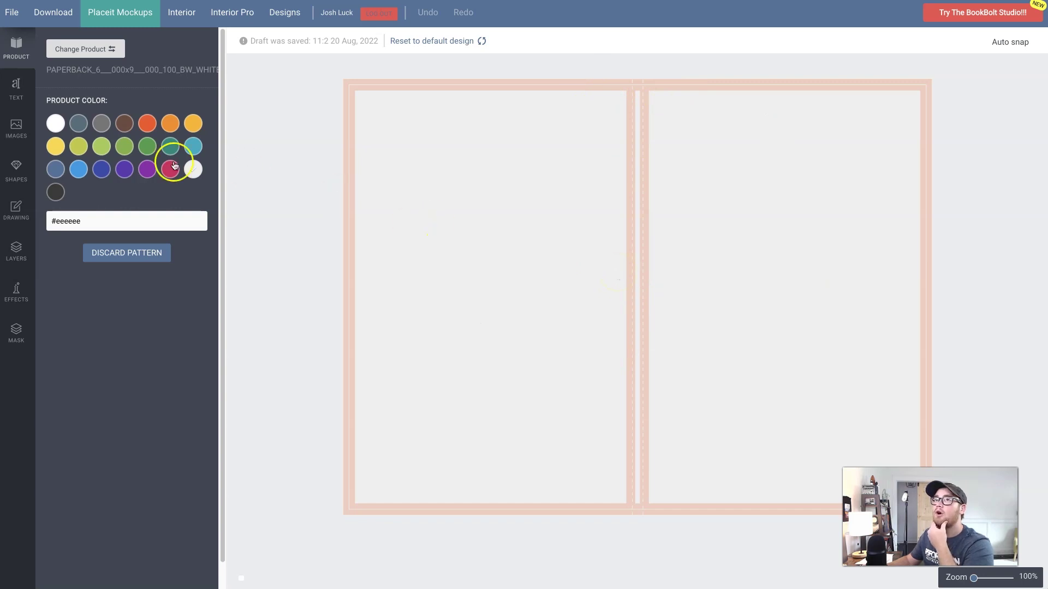
- Search the Pixabay image resources for "dogs"
{"action": "left_click", "coordinate": [16, 129]}
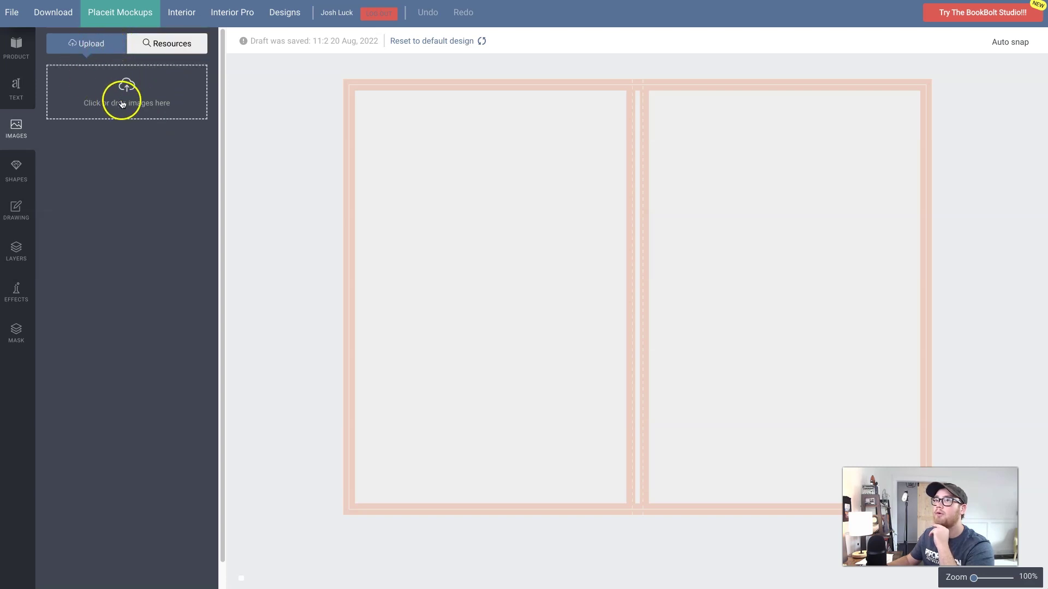
{"action": "left_click", "coordinate": [155, 43]}
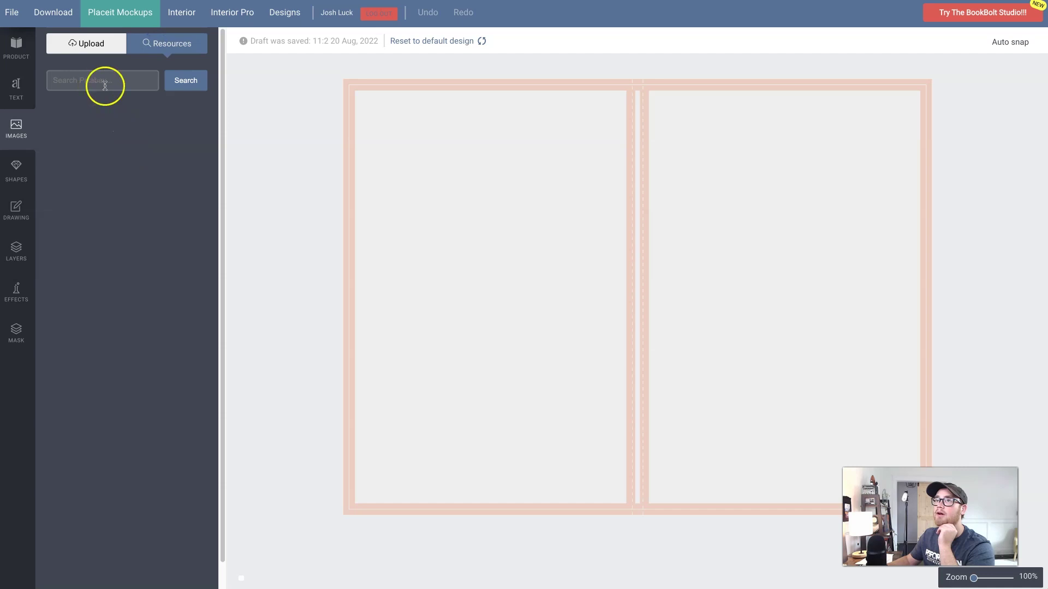
{"action": "left_click", "coordinate": [123, 80]}
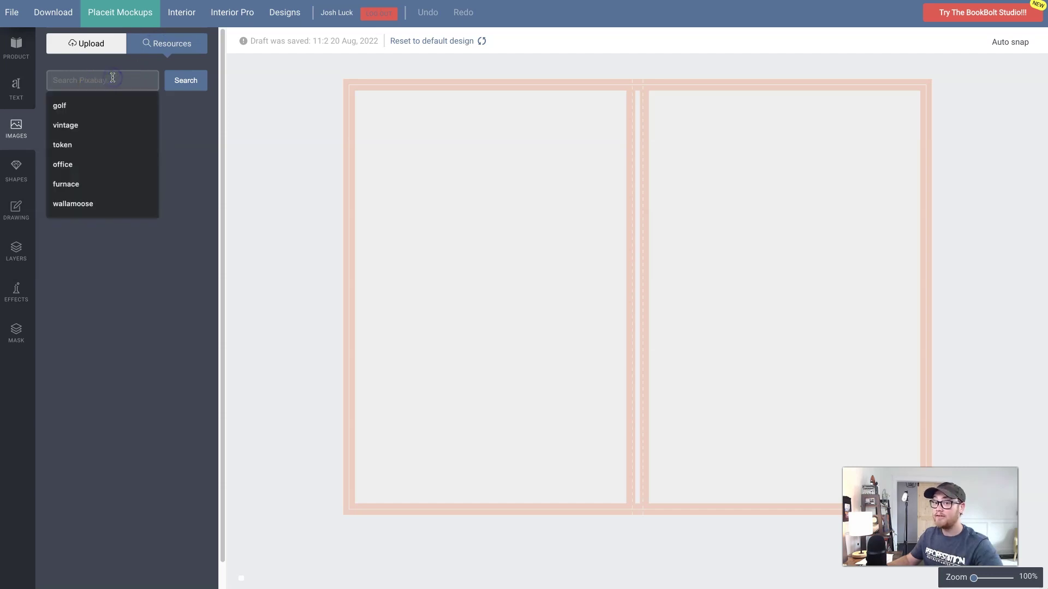
{"action": "type", "text": "do"}
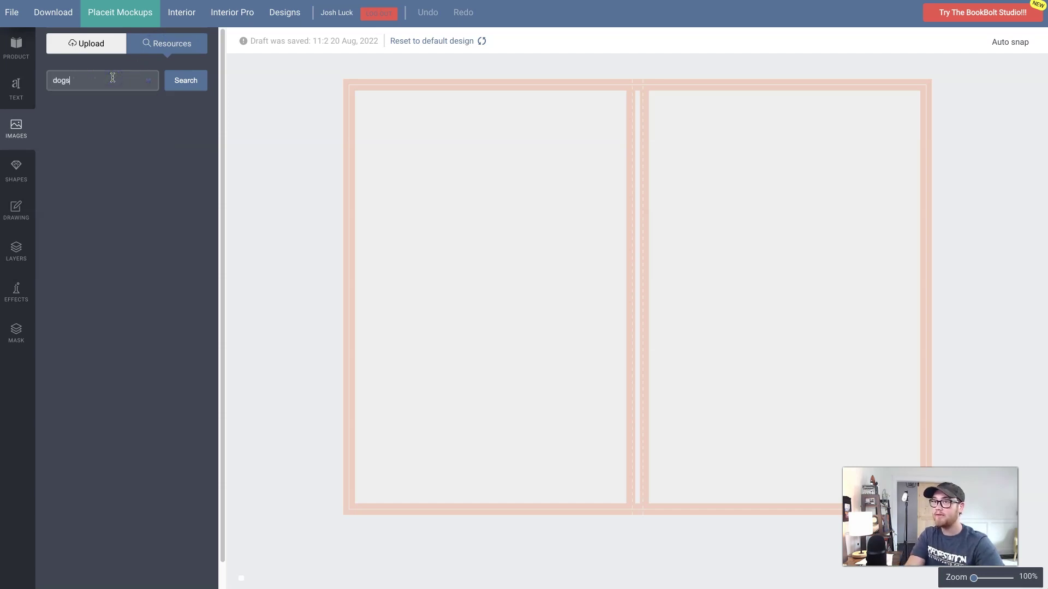
{"action": "type", "text": "gs"}
{"action": "key", "text": "Return"}
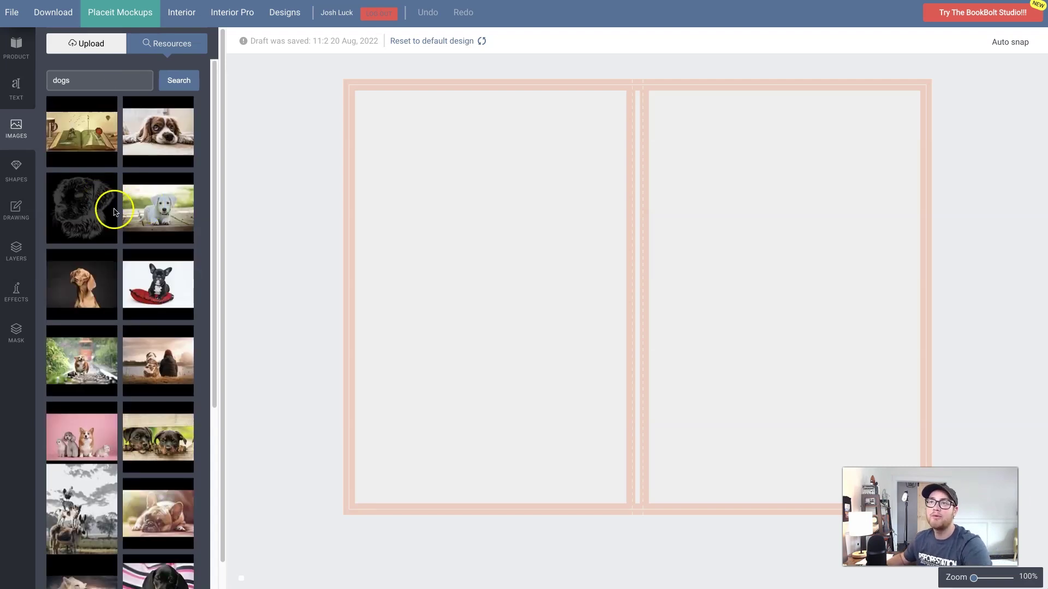
- Place the picture of the rooster, cat, dog and donkey stack on the front cover and enlarge it to fill that panel
{"action": "scroll", "coordinate": [111, 210], "scroll_direction": "down", "scroll_amount": 3}
{"action": "scroll", "coordinate": [112, 245], "scroll_direction": "down", "scroll_amount": 1}
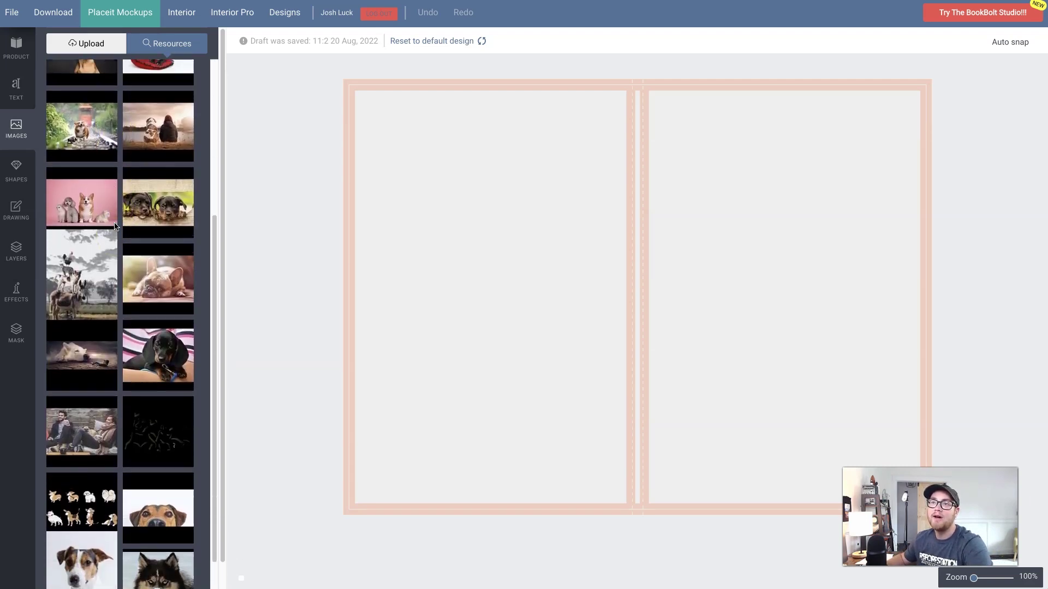
{"action": "left_click_drag", "start_coordinate": [103, 299], "coordinate": [689, 269]}
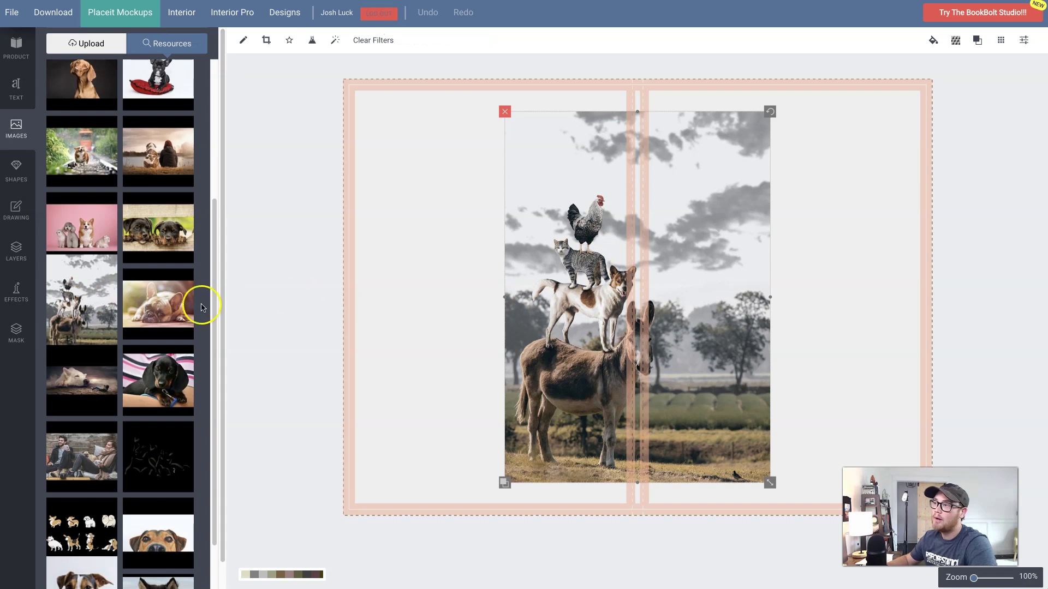
{"action": "left_click_drag", "start_coordinate": [575, 237], "coordinate": [707, 205]}
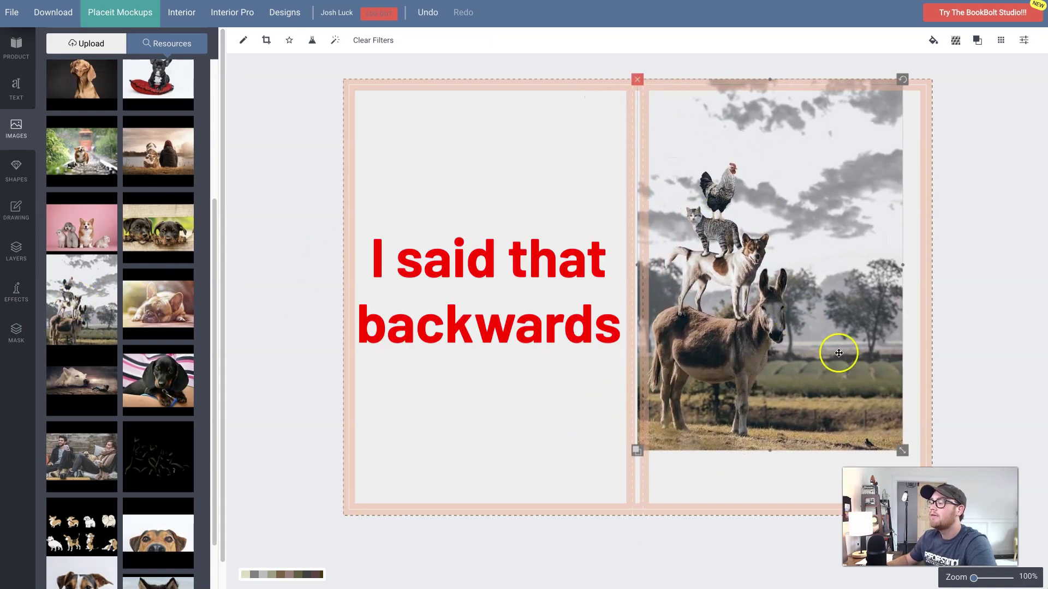
{"action": "left_click_drag", "start_coordinate": [902, 451], "coordinate": [953, 521]}
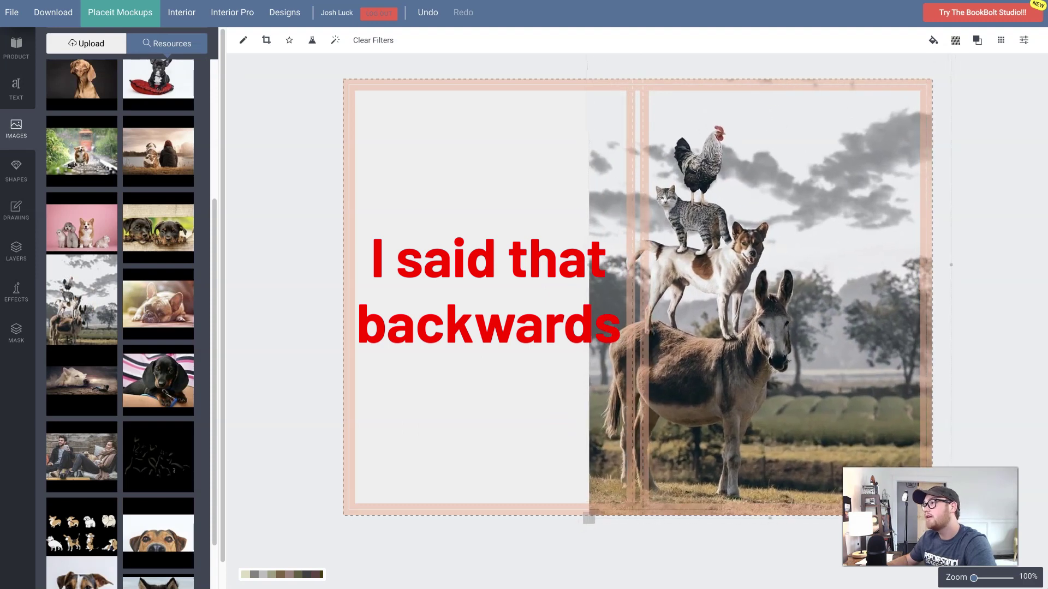
{"action": "left_click", "coordinate": [813, 422]}
{"action": "left_click_drag", "start_coordinate": [813, 422], "coordinate": [840, 419]}
{"action": "left_click", "coordinate": [569, 385]}
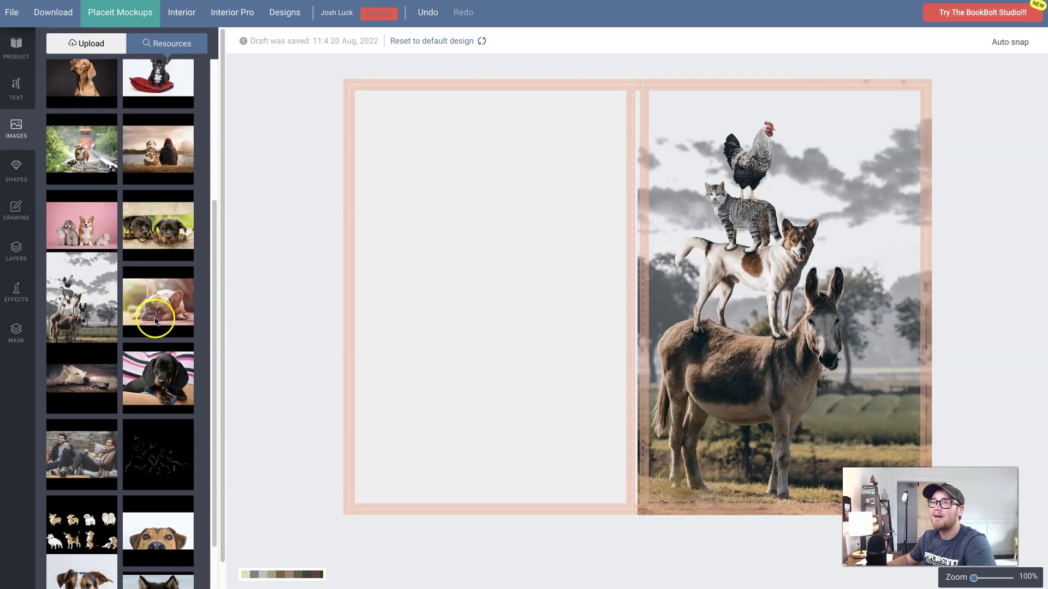
- Add a square shape and stretch it to cover the whole back cover up to the spine
{"action": "left_click", "coordinate": [20, 182]}
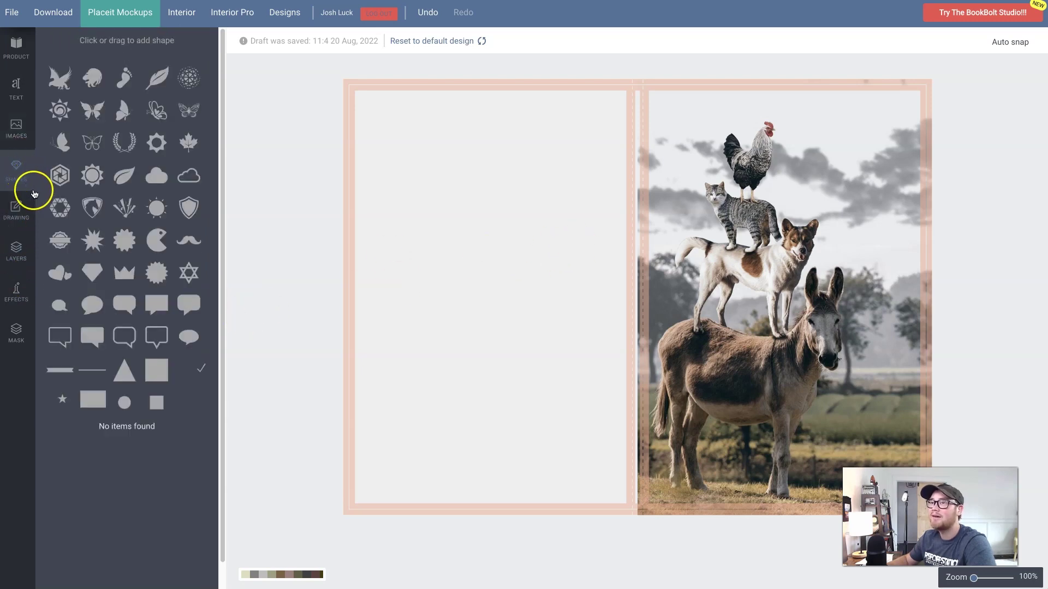
{"action": "left_click", "coordinate": [158, 370]}
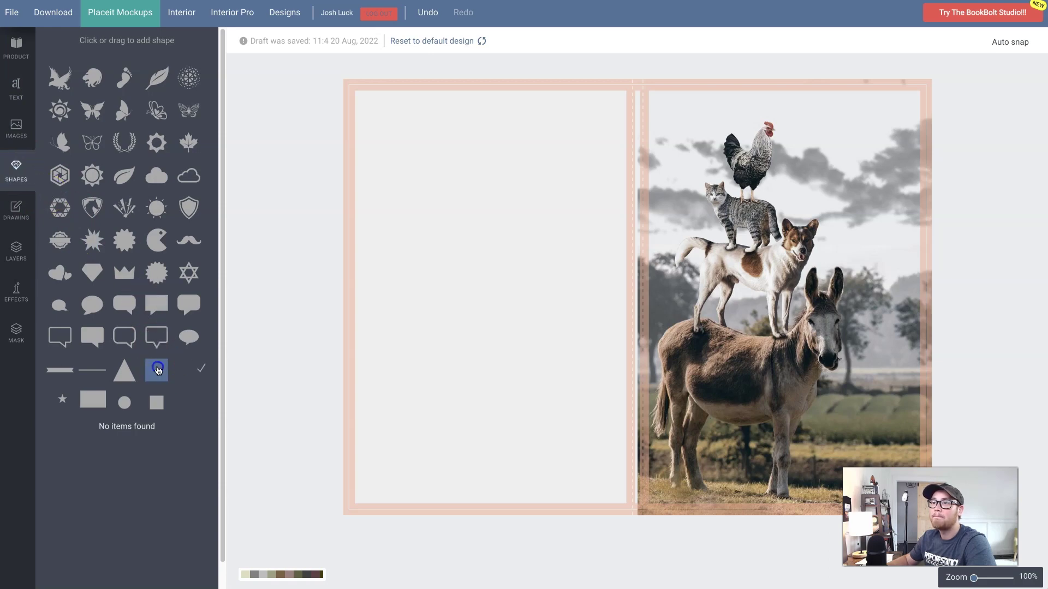
{"action": "left_click_drag", "start_coordinate": [627, 300], "coordinate": [628, 416]}
{"action": "left_click_drag", "start_coordinate": [559, 302], "coordinate": [609, 468]}
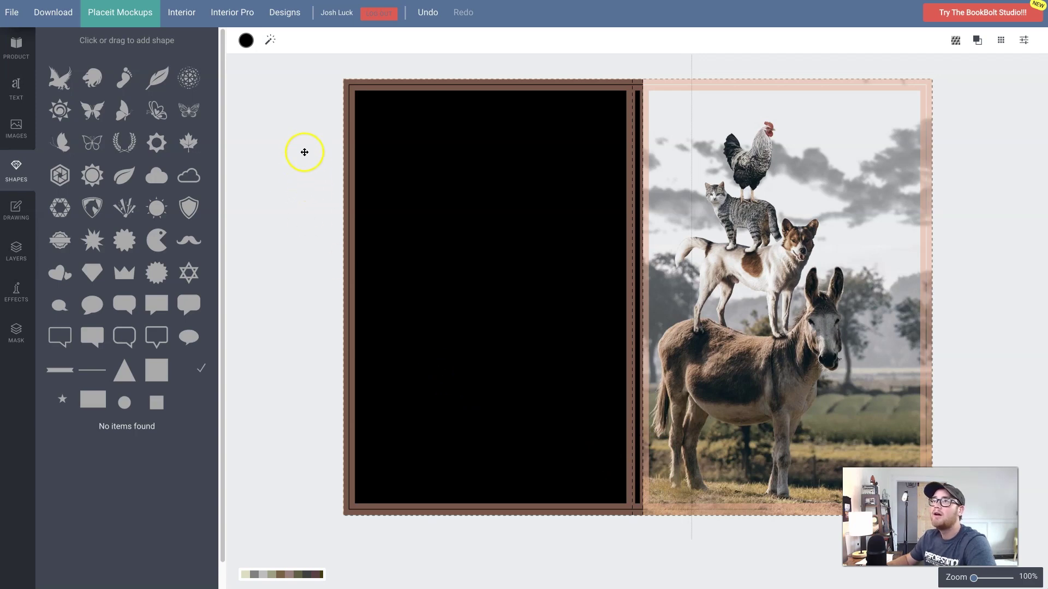
- Fill the back-cover rectangle with teal #00897b and open the cover's download options
{"action": "left_click", "coordinate": [245, 40]}
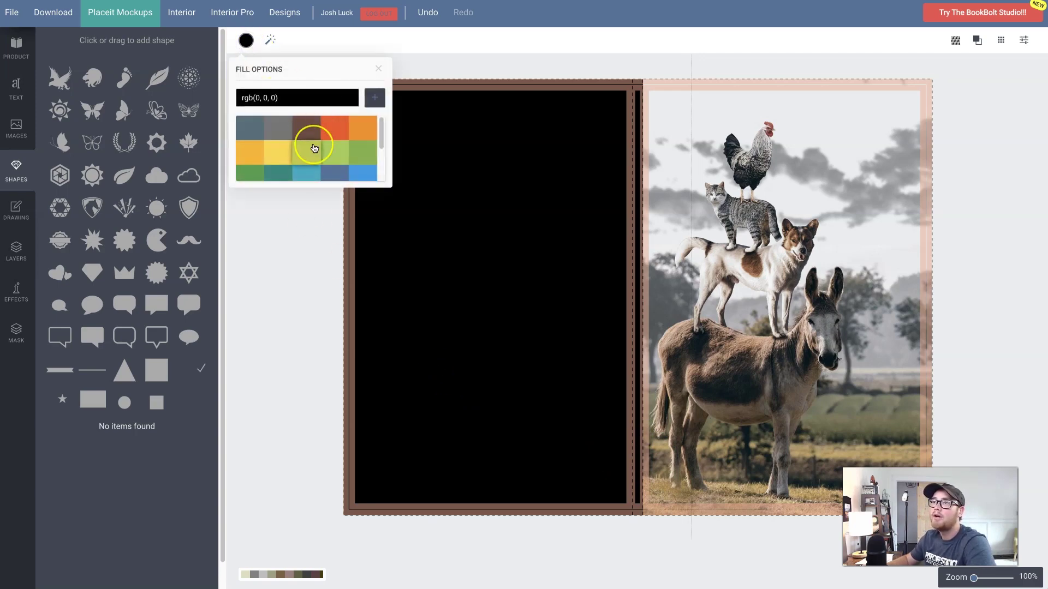
{"action": "scroll", "coordinate": [311, 147], "scroll_direction": "down", "scroll_amount": 2}
{"action": "scroll", "coordinate": [314, 148], "scroll_direction": "up", "scroll_amount": 3}
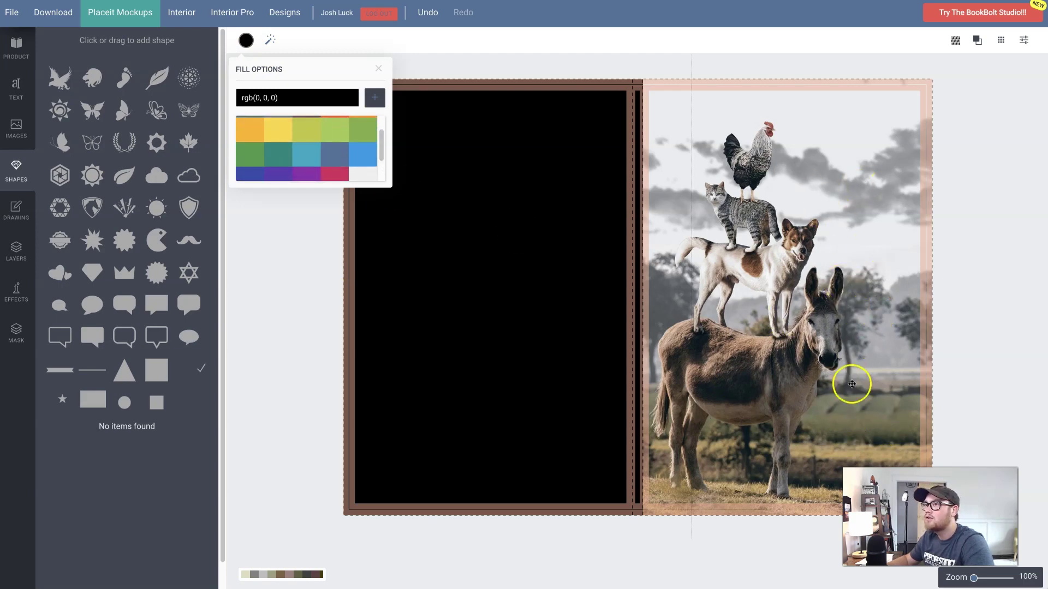
{"action": "left_click", "coordinate": [272, 151]}
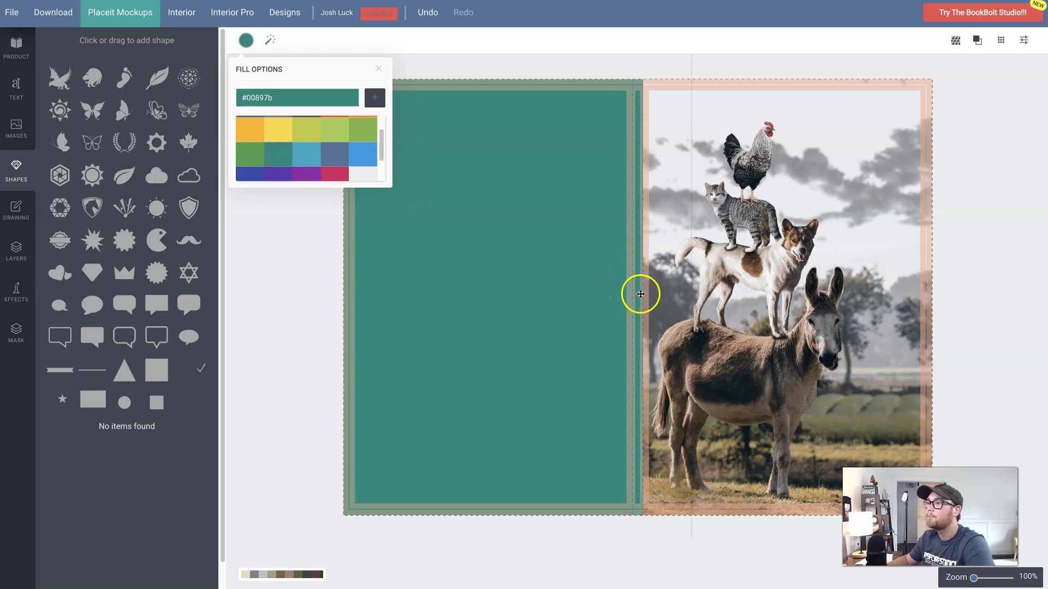
{"action": "left_click", "coordinate": [379, 68]}
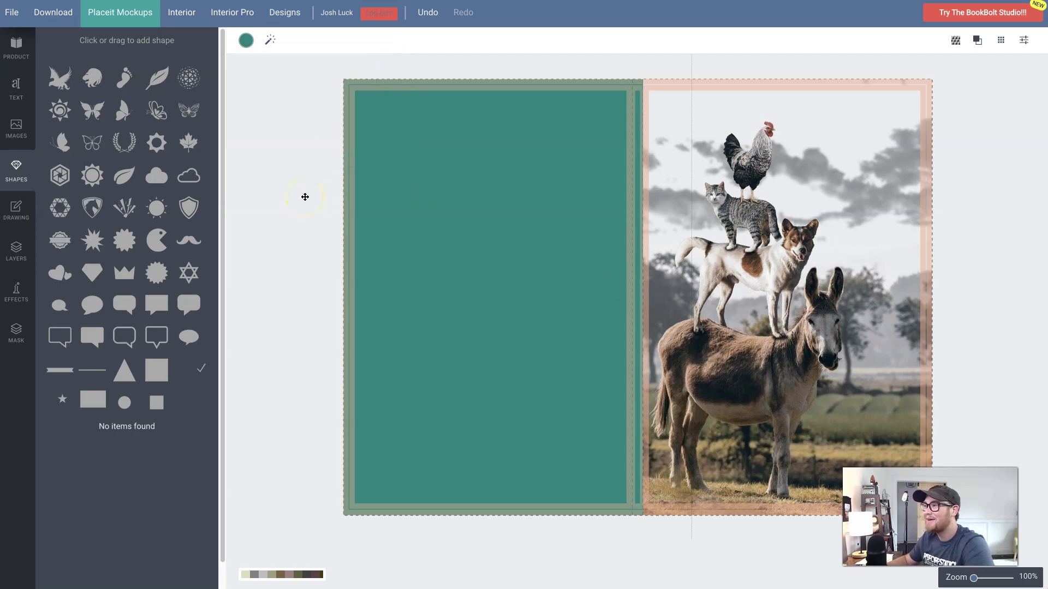
{"action": "left_click", "coordinate": [314, 243]}
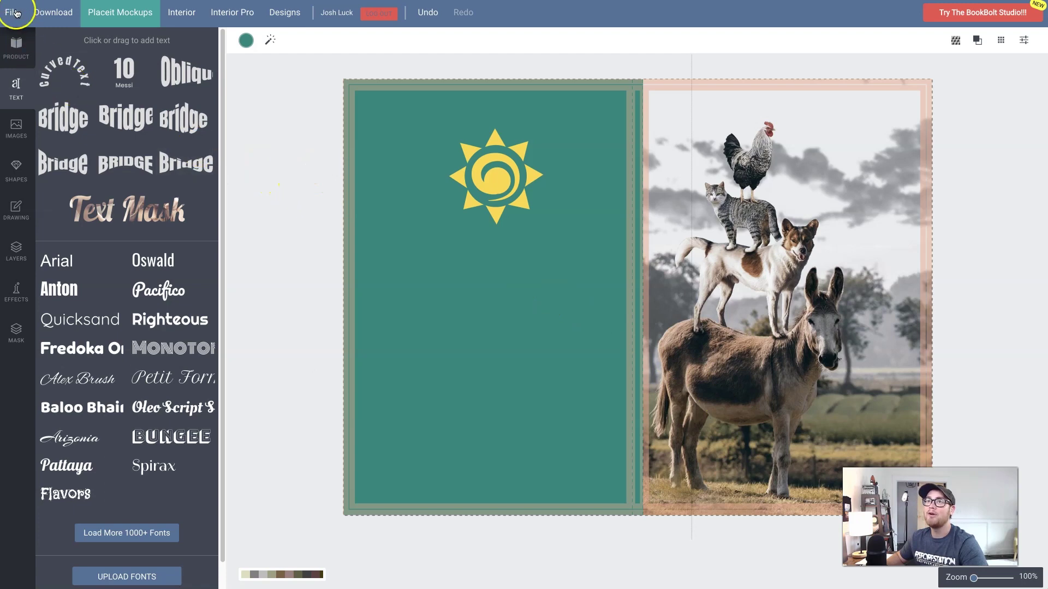
{"action": "left_click", "coordinate": [51, 14]}
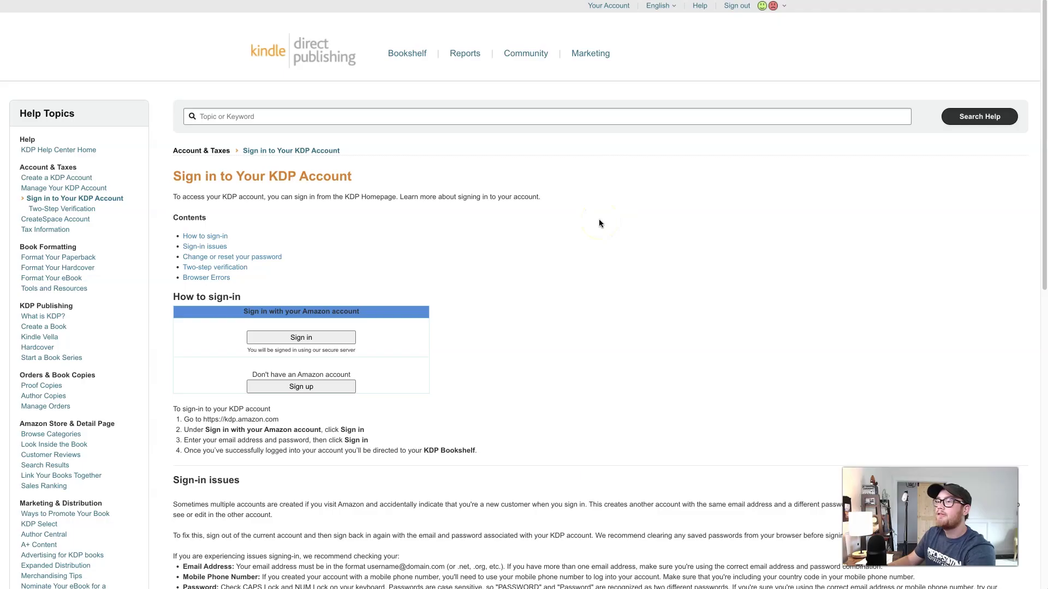
- Switch to Kindle Direct Publishing and start creating a new paperback title from the Bookshelf
{"action": "left_click", "coordinate": [536, 194]}
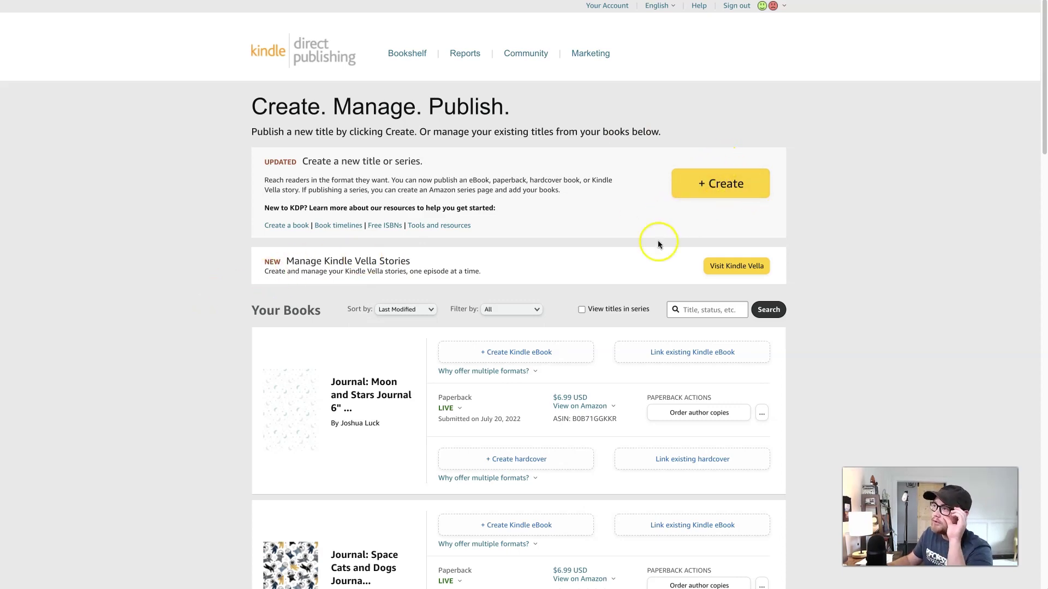
{"action": "scroll", "coordinate": [581, 263], "scroll_direction": "down", "scroll_amount": 1}
{"action": "scroll", "coordinate": [524, 286], "scroll_direction": "down", "scroll_amount": 10}
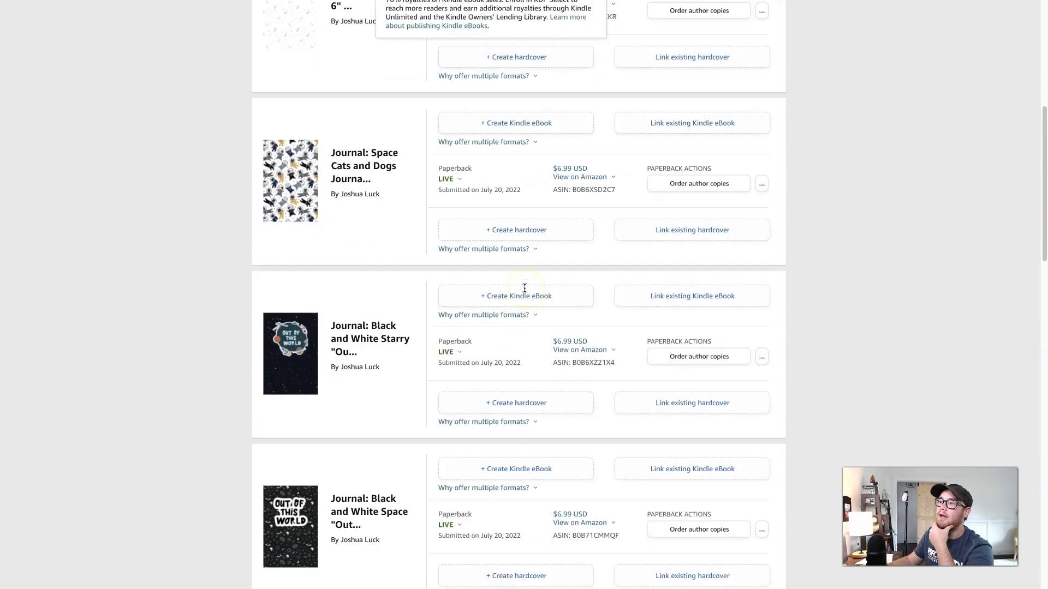
{"action": "scroll", "coordinate": [524, 288], "scroll_direction": "up", "scroll_amount": 11}
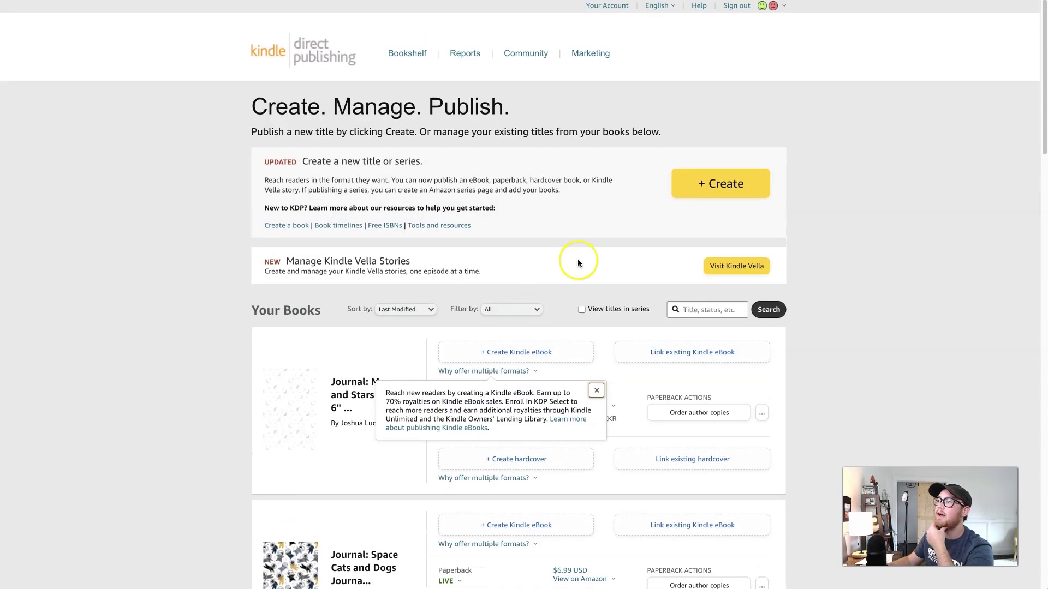
{"action": "left_click", "coordinate": [710, 190]}
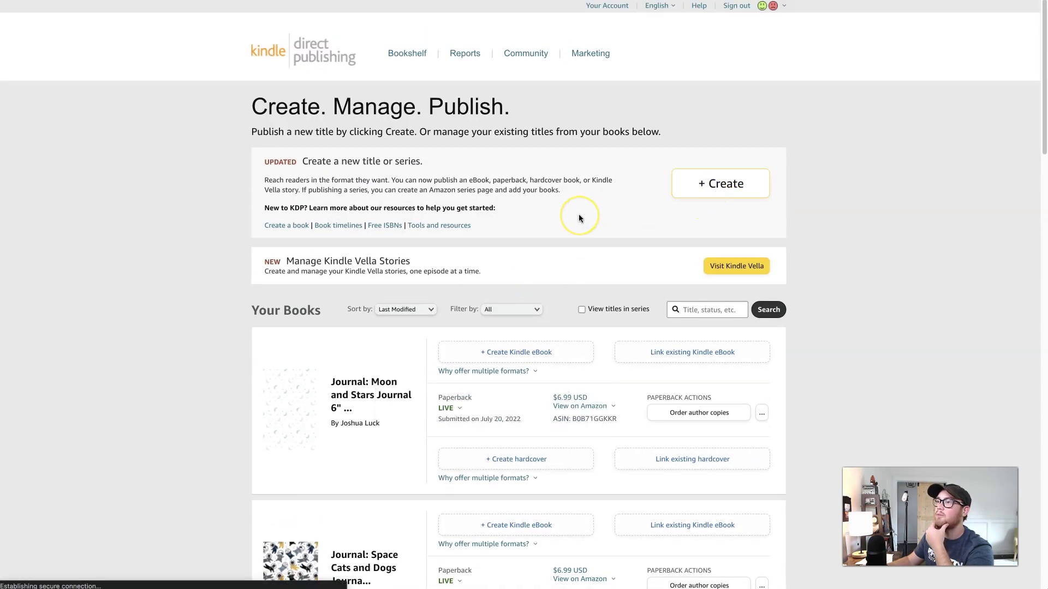
{"action": "scroll", "coordinate": [615, 289], "scroll_direction": "down", "scroll_amount": 1}
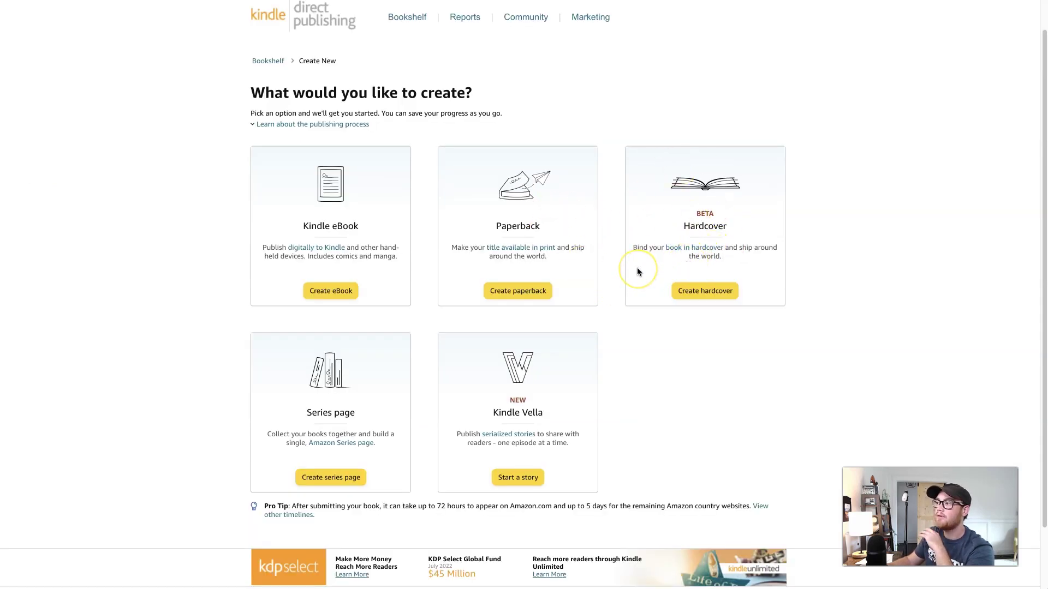
{"action": "left_click", "coordinate": [520, 293]}
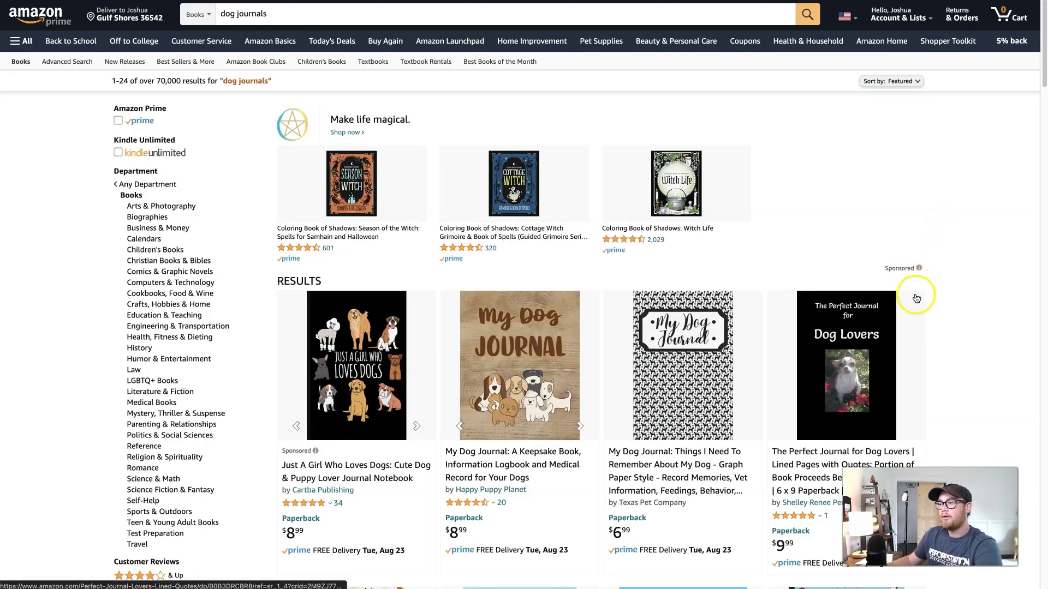
- Examine the titles, covers and prices of competing books in the Amazon "dog journals" search results
{"action": "scroll", "coordinate": [919, 294], "scroll_direction": "down", "scroll_amount": 3}
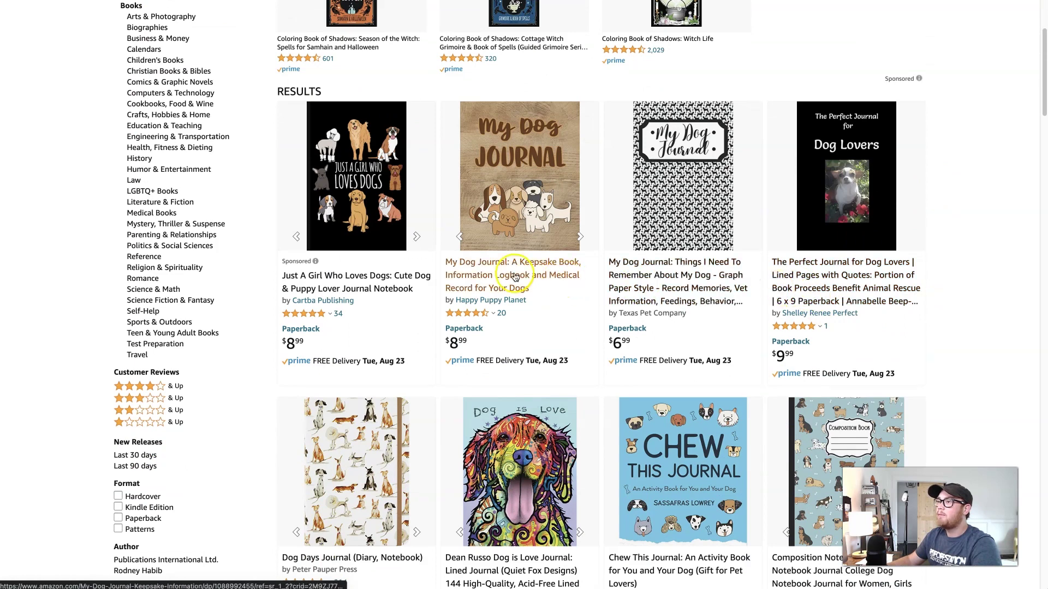
{"action": "scroll", "coordinate": [509, 278], "scroll_direction": "down", "scroll_amount": 1}
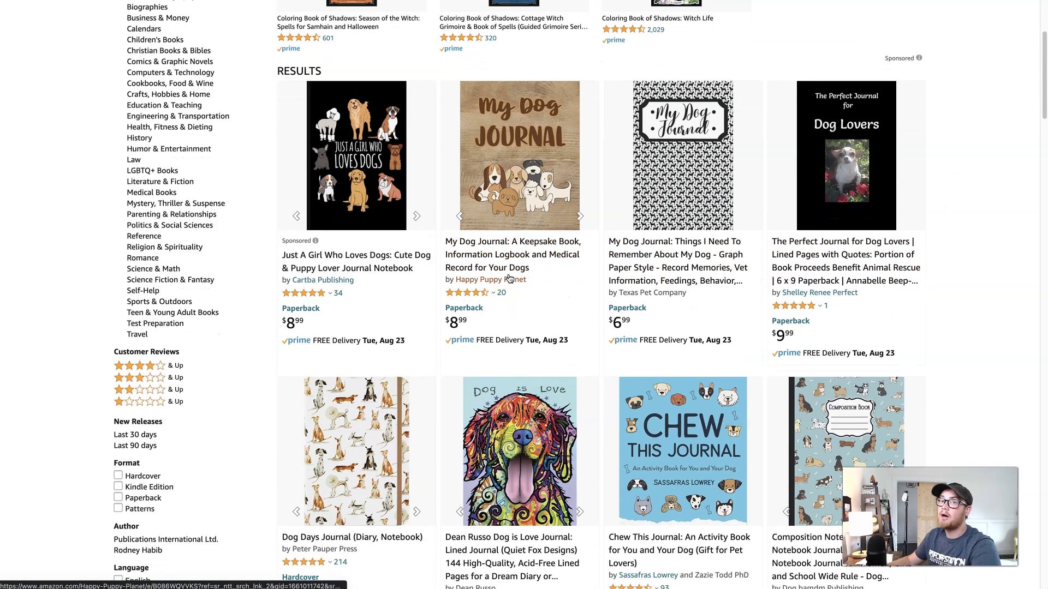
{"action": "scroll", "coordinate": [596, 318], "scroll_direction": "down", "scroll_amount": 1}
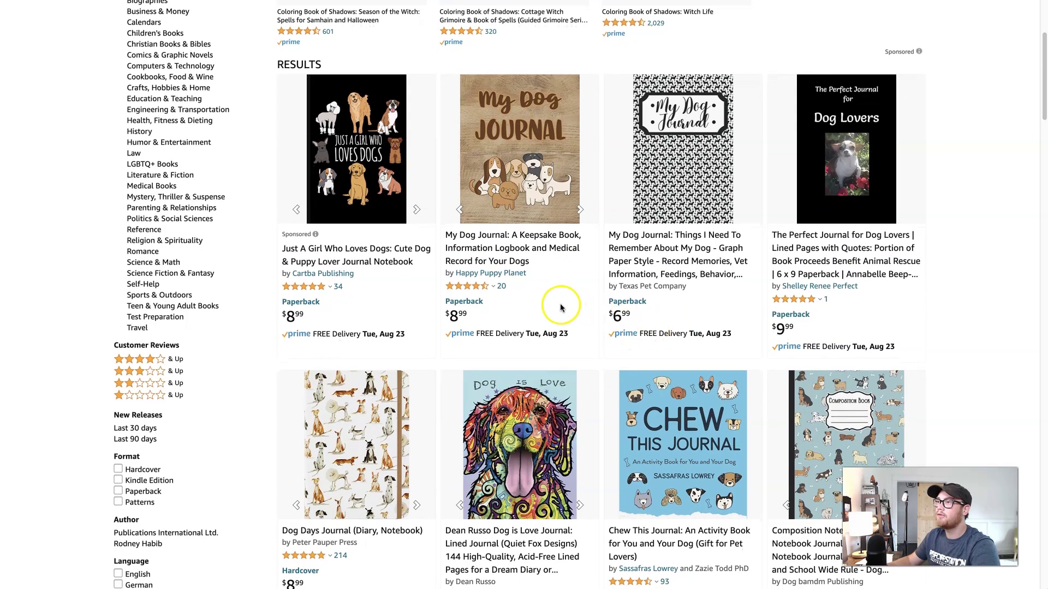
{"action": "scroll", "coordinate": [545, 288], "scroll_direction": "up", "scroll_amount": 1}
{"action": "scroll", "coordinate": [544, 286], "scroll_direction": "down", "scroll_amount": 4}
{"action": "scroll", "coordinate": [544, 286], "scroll_direction": "down", "scroll_amount": 1}
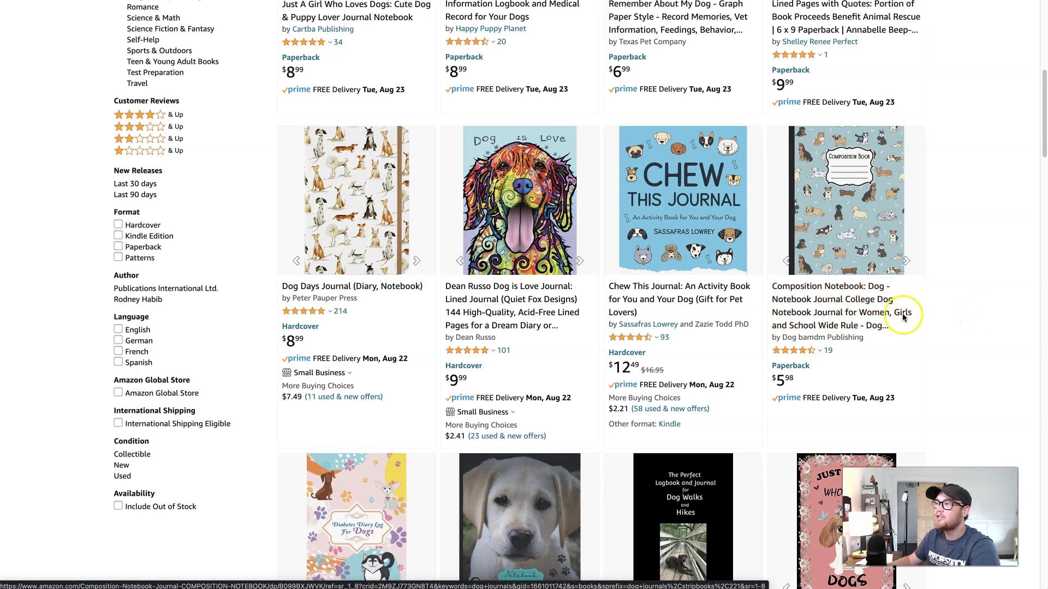
{"action": "scroll", "coordinate": [933, 327], "scroll_direction": "down", "scroll_amount": 2}
{"action": "scroll", "coordinate": [942, 336], "scroll_direction": "down", "scroll_amount": 3}
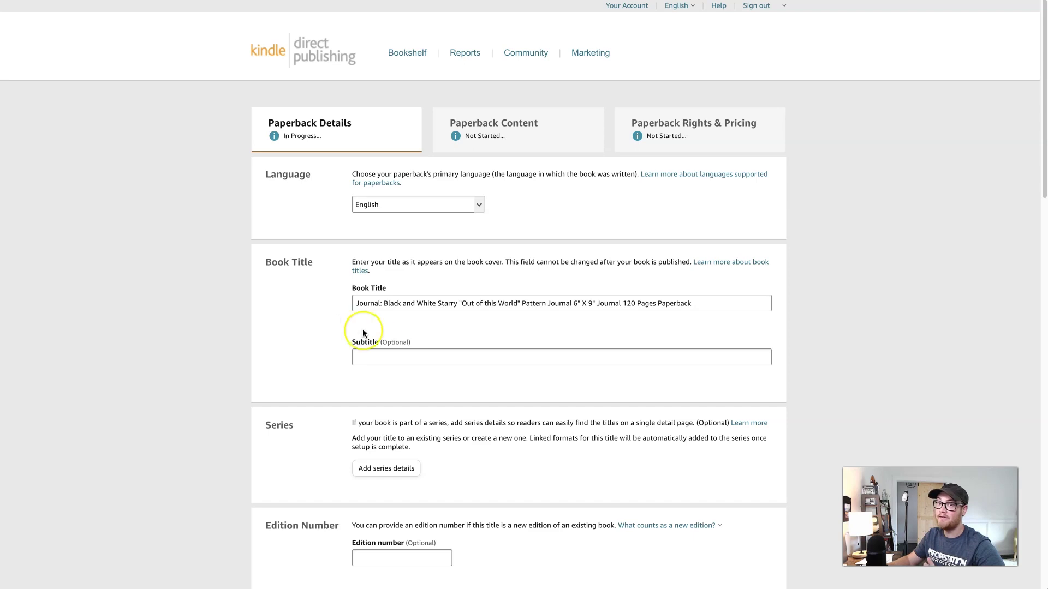
- Change the page count in the paperback's book title to 100 Pages
{"action": "left_click", "coordinate": [631, 306]}
{"action": "type", "text": "0"}
{"action": "left_click", "coordinate": [605, 331]}
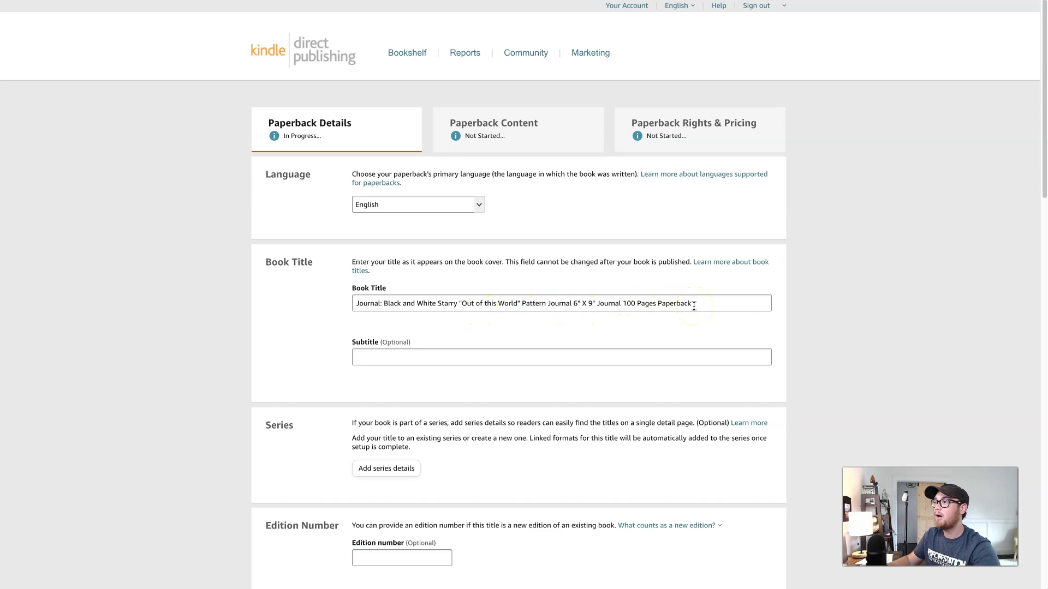
{"action": "left_click", "coordinate": [468, 297]}
{"action": "left_click", "coordinate": [461, 332]}
- Paste the prepared "Out of this World" journal description with its bulleted feature list into the book's Description
{"action": "scroll", "coordinate": [339, 319], "scroll_direction": "down", "scroll_amount": 1}
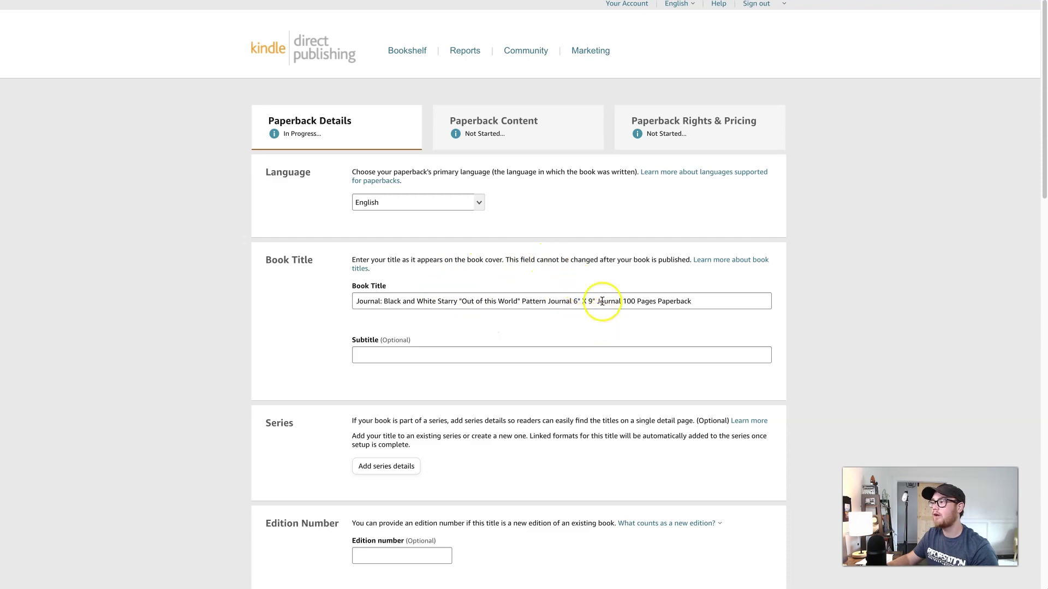
{"action": "scroll", "coordinate": [491, 306], "scroll_direction": "down", "scroll_amount": 3}
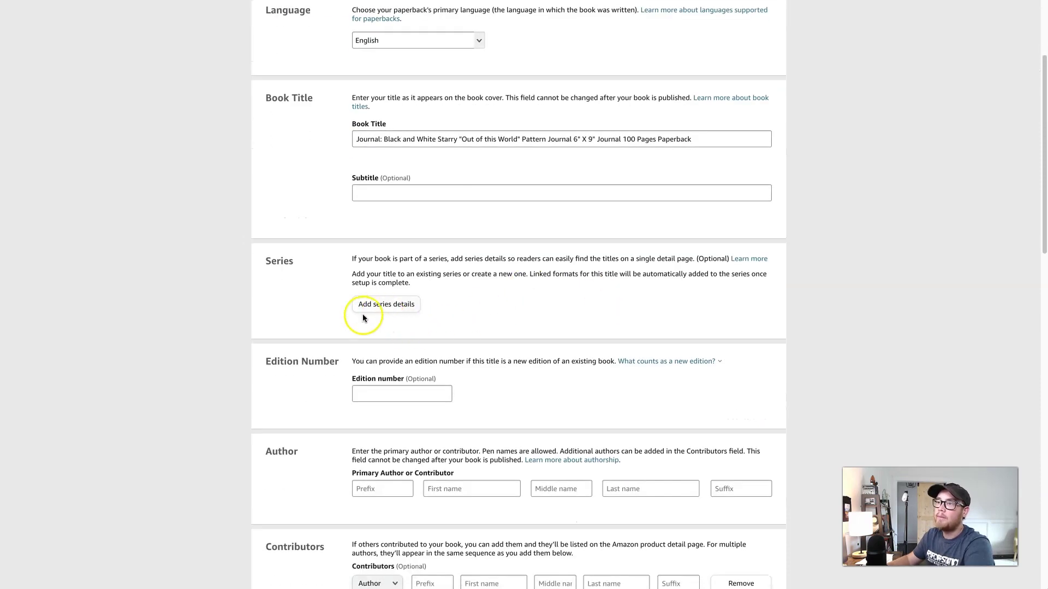
{"action": "scroll", "coordinate": [335, 328], "scroll_direction": "down", "scroll_amount": 2}
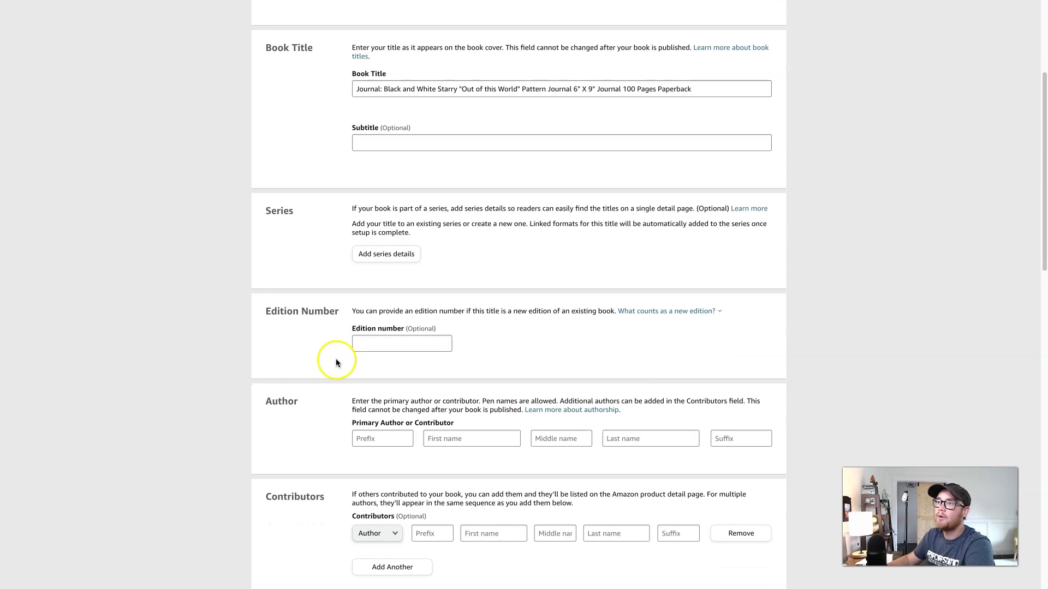
{"action": "scroll", "coordinate": [343, 344], "scroll_direction": "down", "scroll_amount": 1}
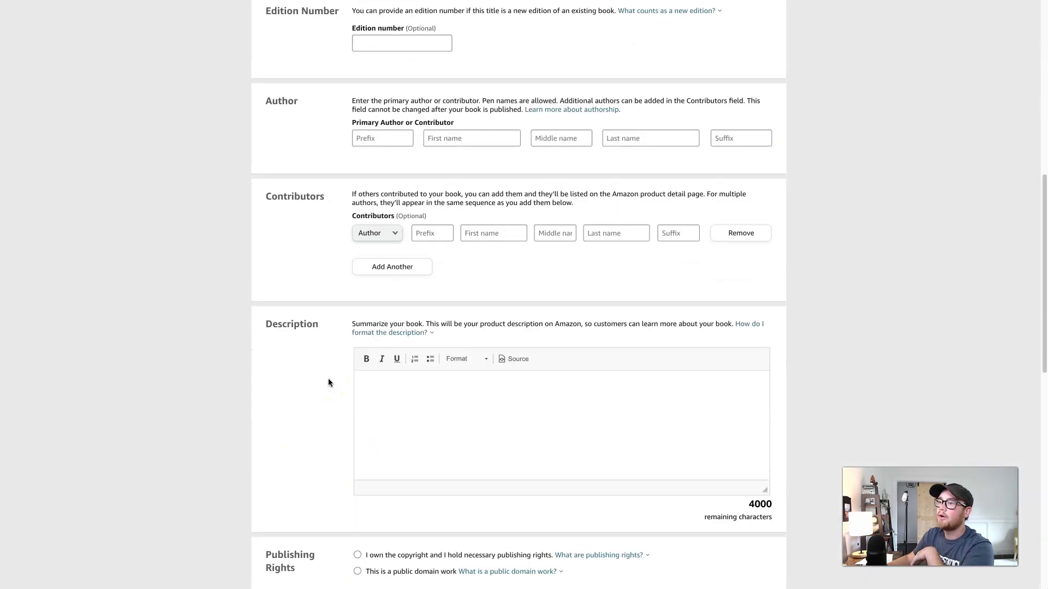
{"action": "scroll", "coordinate": [329, 378], "scroll_direction": "down", "scroll_amount": 3}
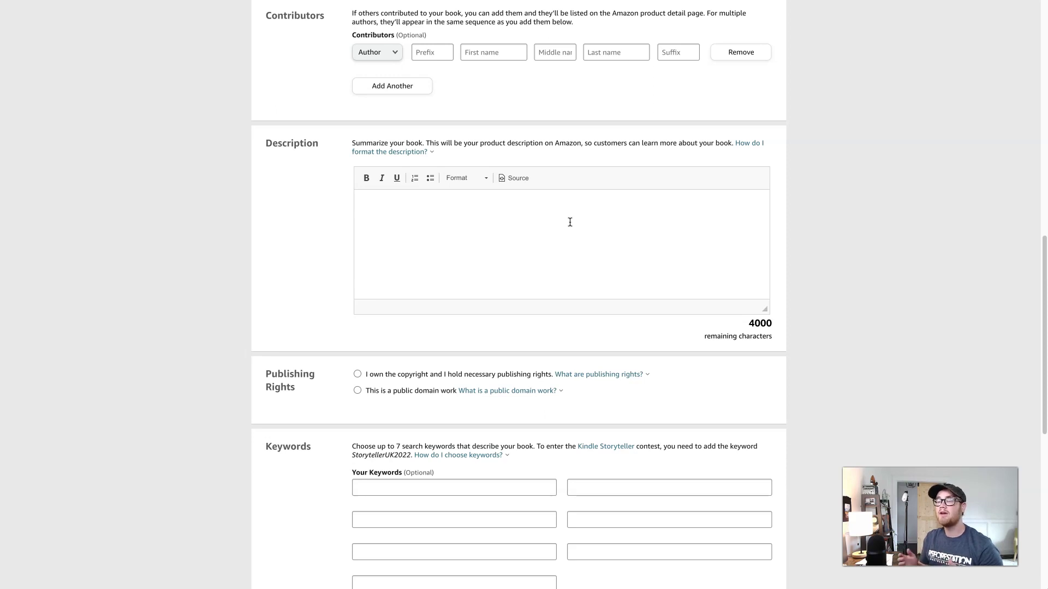
{"action": "left_click", "coordinate": [556, 230]}
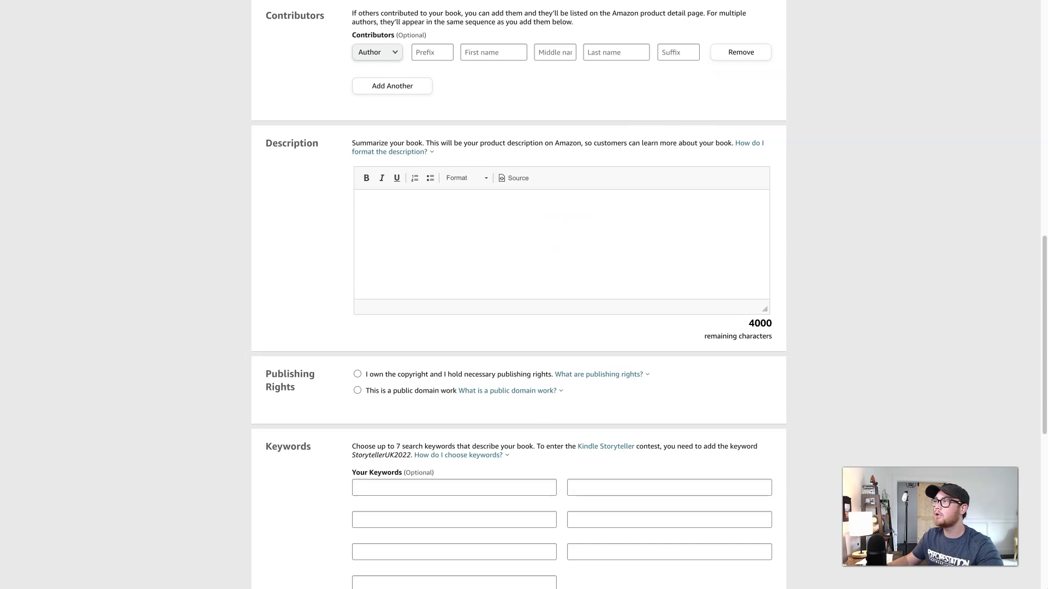
{"action": "key", "text": "ctrl+v"}
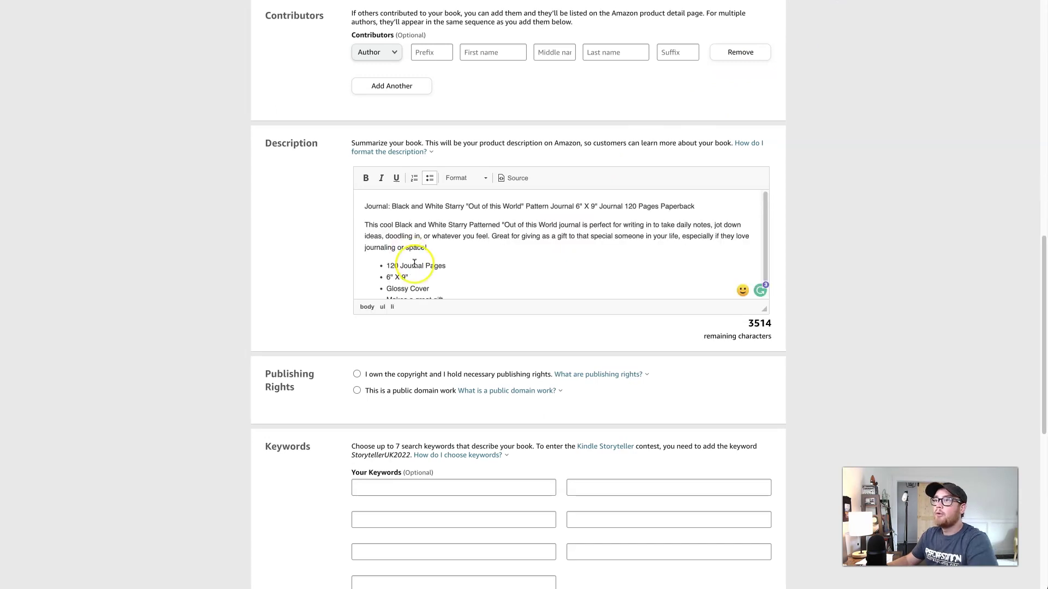
- Make the title line at the beginning of the book description bold
{"action": "triple_click", "coordinate": [456, 206]}
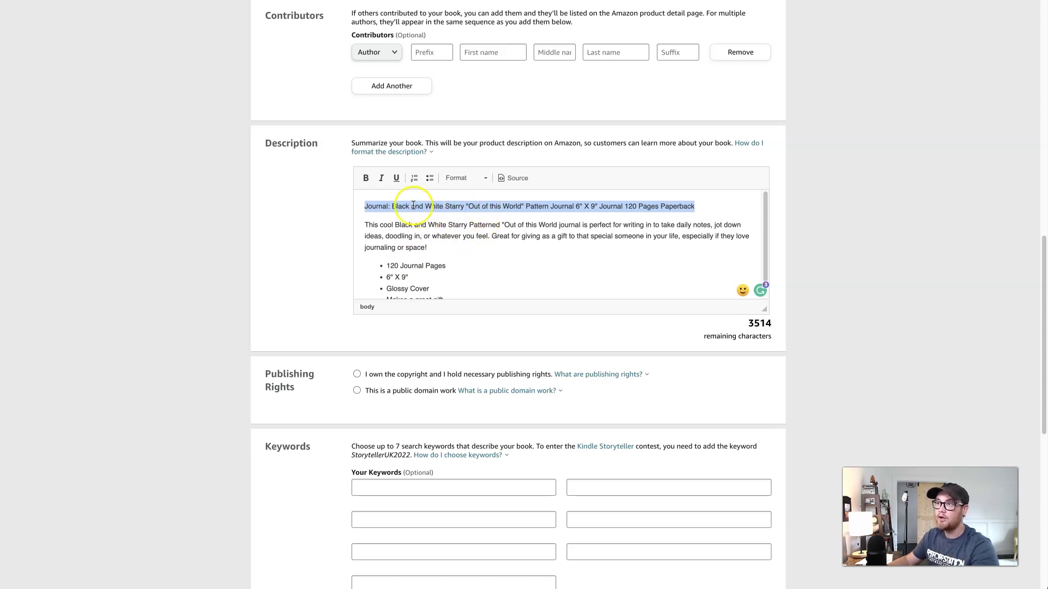
{"action": "left_click", "coordinate": [369, 184]}
{"action": "left_click", "coordinate": [394, 209]}
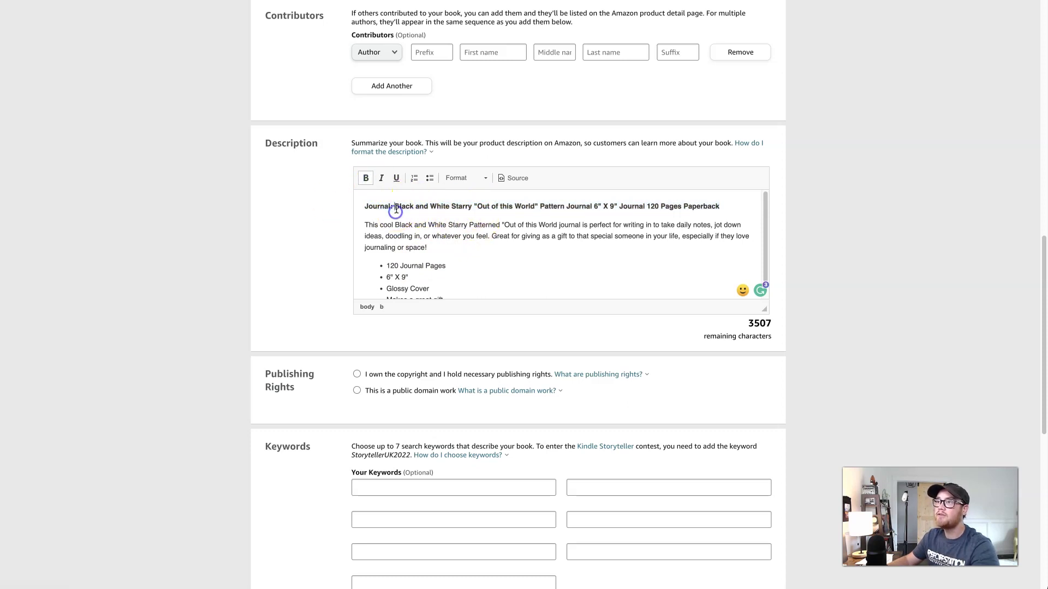
- Review the book description's paragraph and the bulleted list of features below it
{"action": "scroll", "coordinate": [445, 224], "scroll_direction": "down", "scroll_amount": 1}
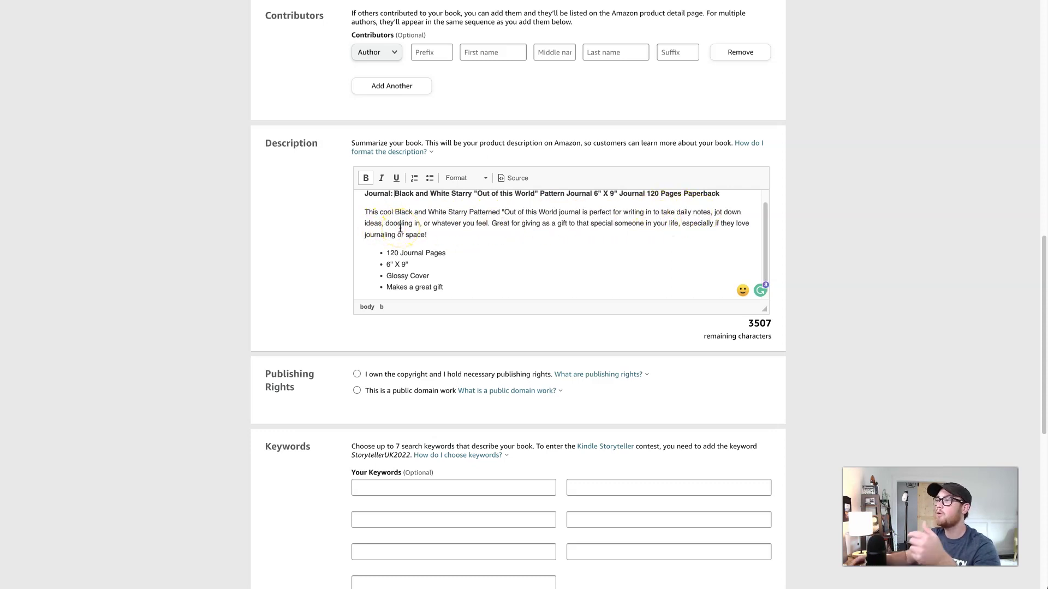
{"action": "left_click_drag", "start_coordinate": [427, 234], "coordinate": [386, 223]}
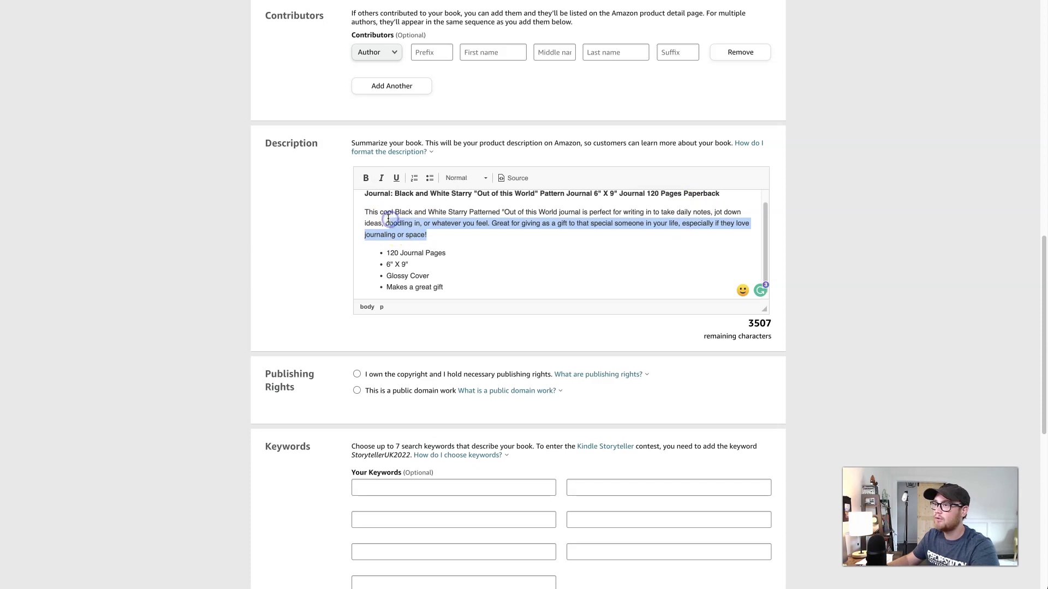
{"action": "left_click", "coordinate": [388, 254]}
{"action": "left_click_drag", "start_coordinate": [388, 254], "coordinate": [446, 290]}
{"action": "left_click", "coordinate": [446, 287]}
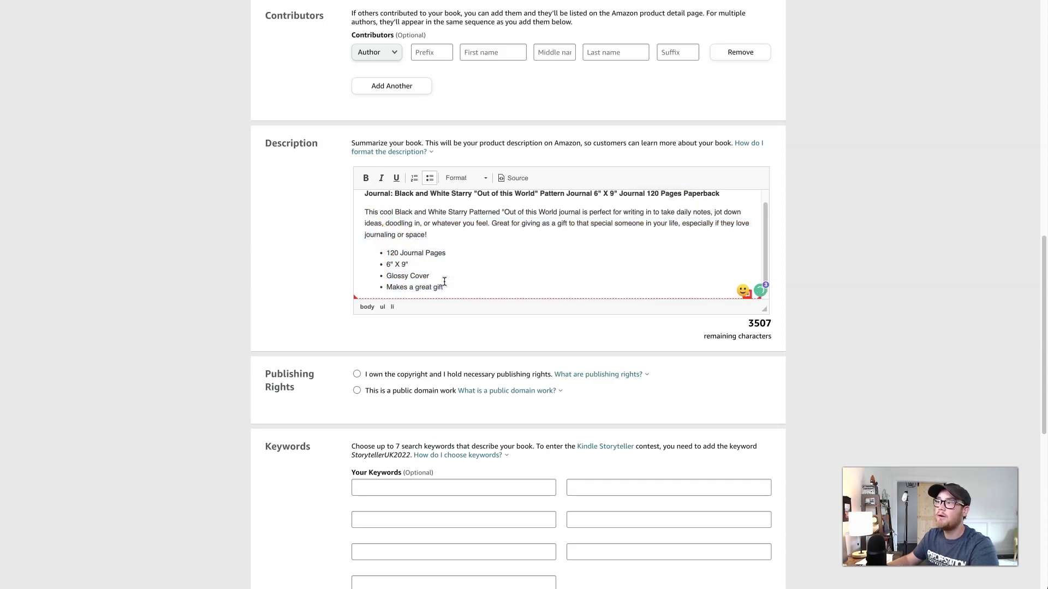
{"action": "left_click_drag", "start_coordinate": [381, 251], "coordinate": [397, 278]}
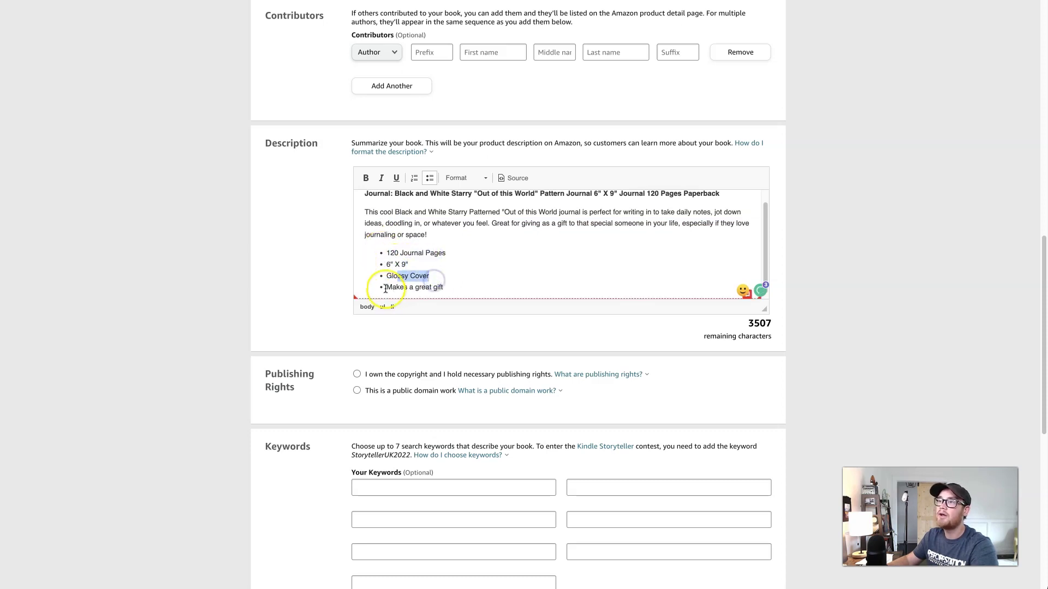
{"action": "left_click", "coordinate": [381, 266]}
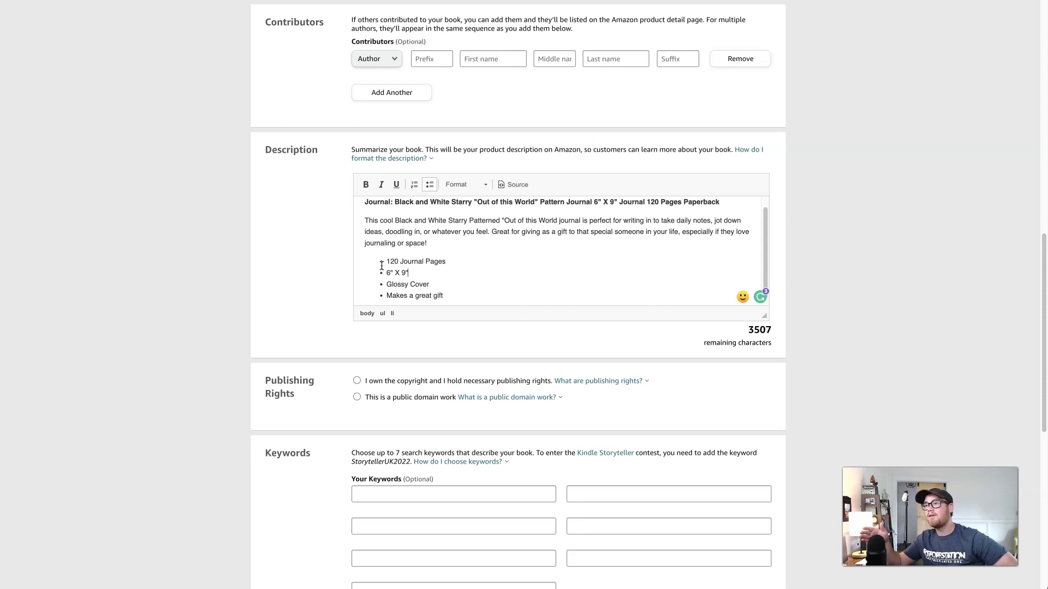
{"action": "left_click", "coordinate": [384, 306]}
- Declare in the publishing rights that you own the copyright and hold the necessary publishing rights
{"action": "scroll", "coordinate": [392, 292], "scroll_direction": "down", "scroll_amount": 1}
{"action": "scroll", "coordinate": [378, 350], "scroll_direction": "down", "scroll_amount": 2}
{"action": "left_click", "coordinate": [364, 310]}
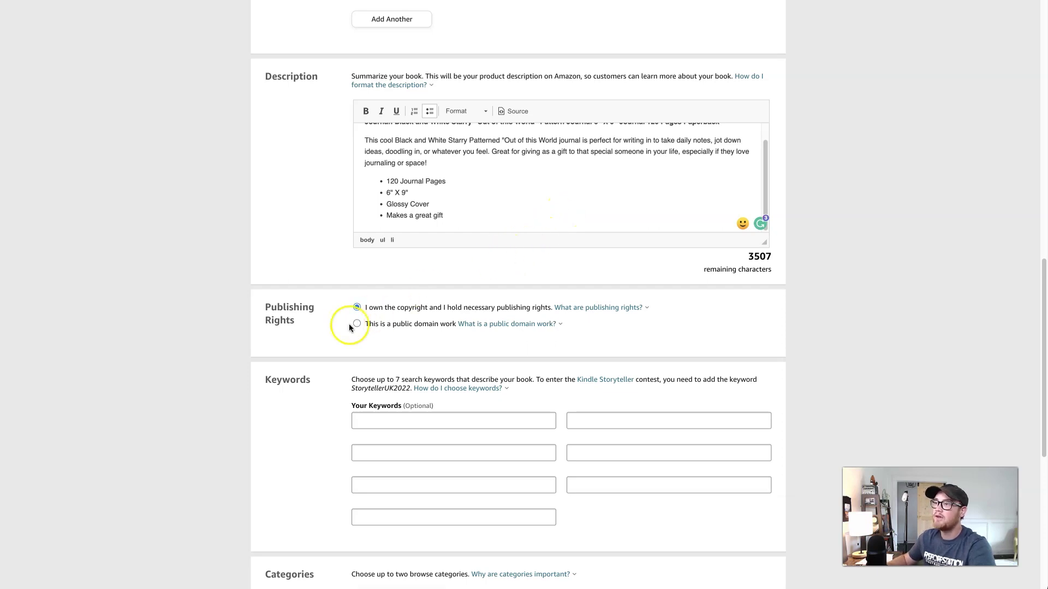
- Enter the keywords Dog Journal, Journal with dogs, Golden Retriever Journal, Journal for Him and Journal for her
{"action": "scroll", "coordinate": [346, 362], "scroll_direction": "down", "scroll_amount": 3}
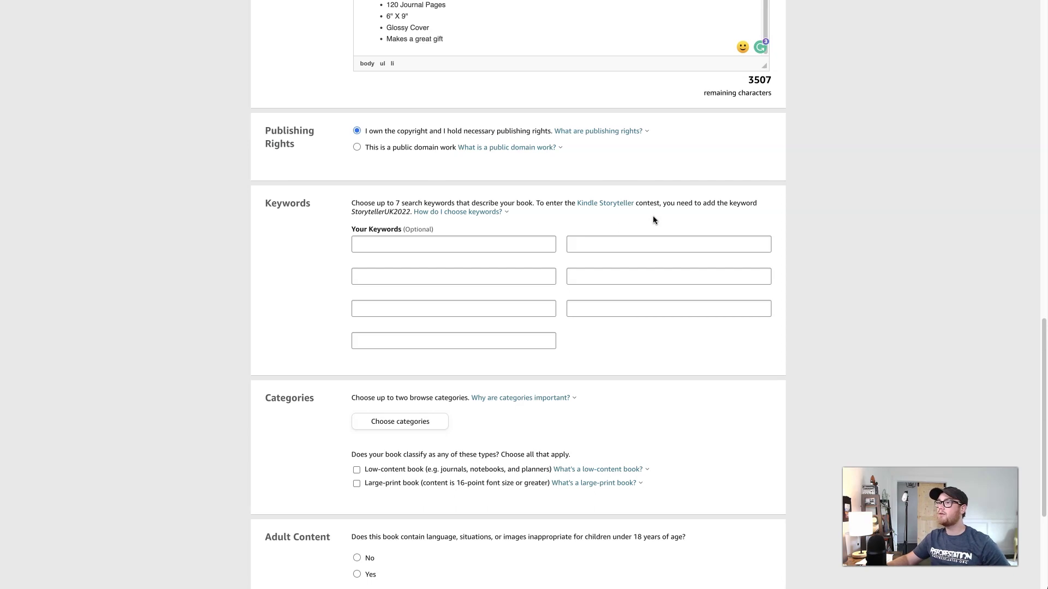
{"action": "left_click", "coordinate": [539, 241]}
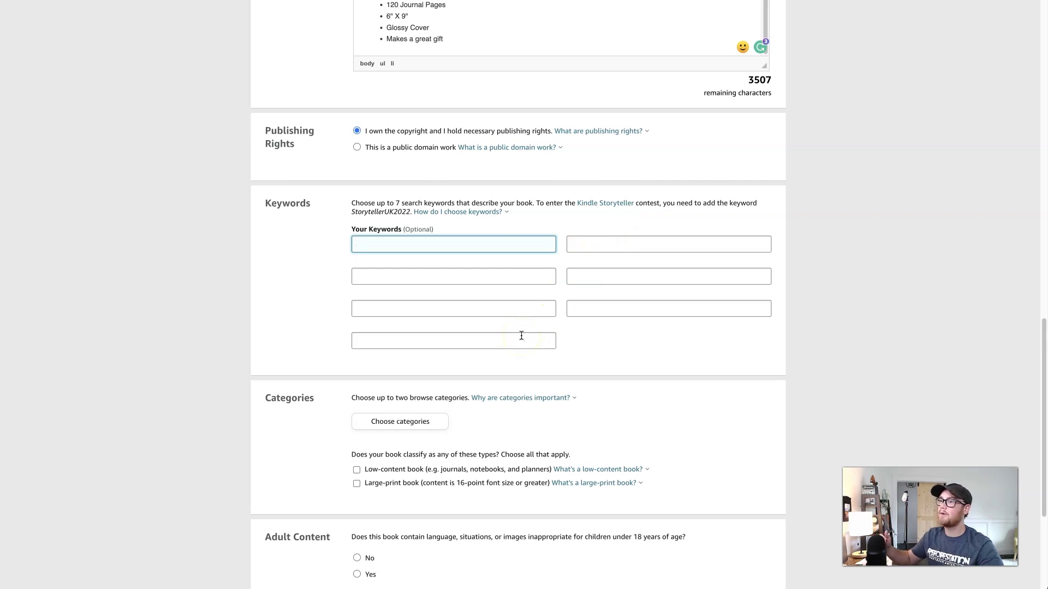
{"action": "left_click", "coordinate": [314, 302]}
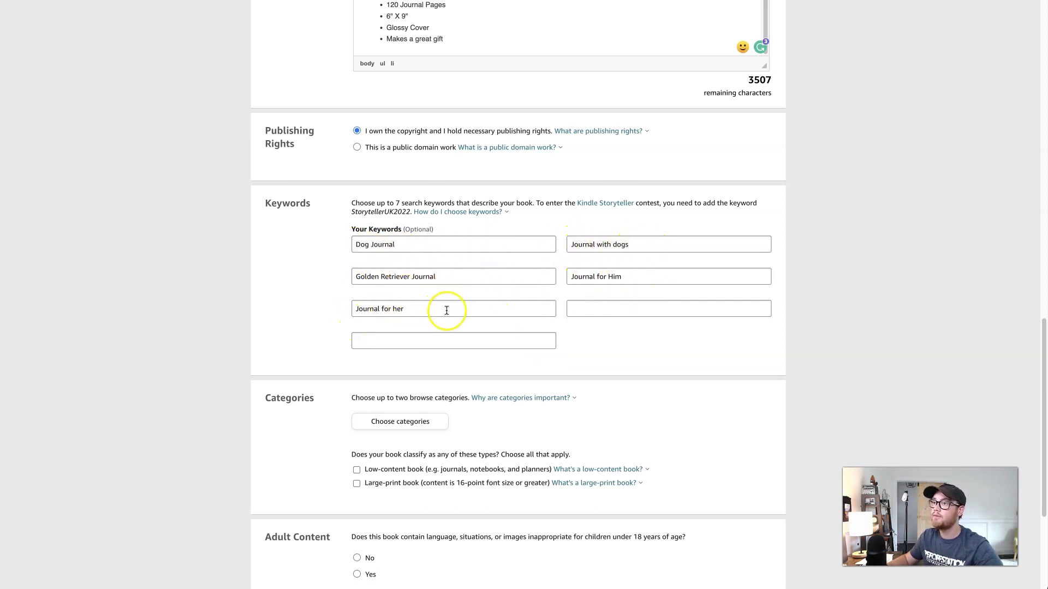
- Assign the book to the category Literary Collections > Diaries & Journals and save the selection
{"action": "scroll", "coordinate": [365, 368], "scroll_direction": "down", "scroll_amount": 2}
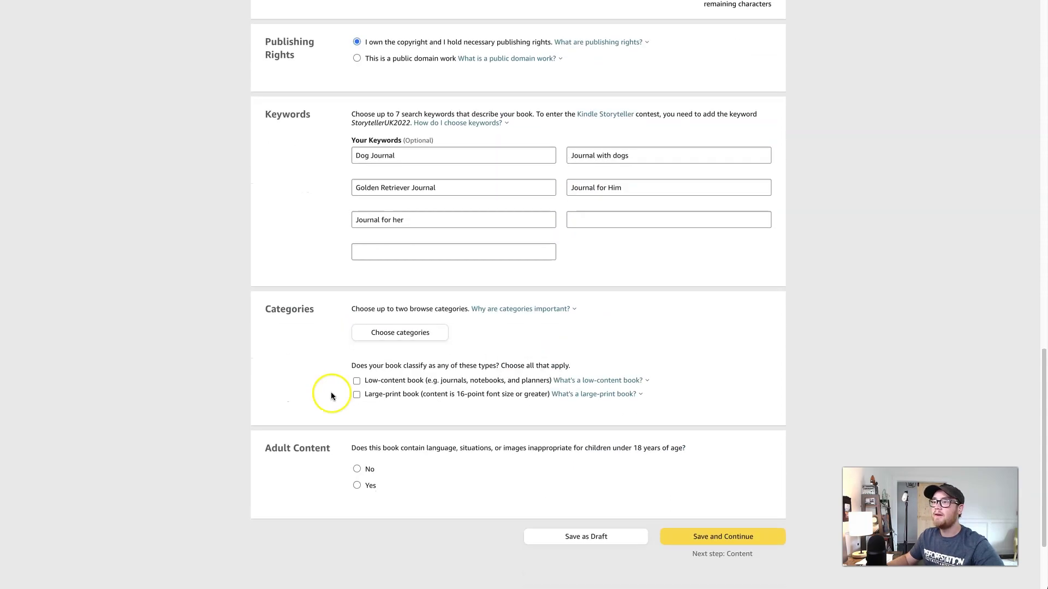
{"action": "left_click", "coordinate": [365, 339]}
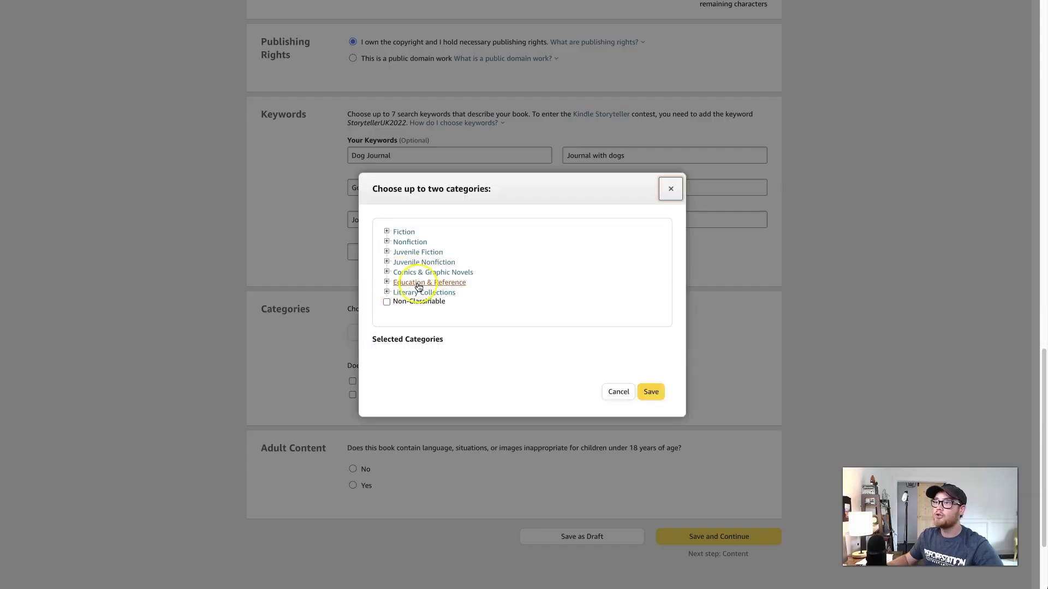
{"action": "left_click", "coordinate": [414, 293]}
{"action": "scroll", "coordinate": [452, 297], "scroll_direction": "down", "scroll_amount": 2}
{"action": "scroll", "coordinate": [437, 289], "scroll_direction": "down", "scroll_amount": 1}
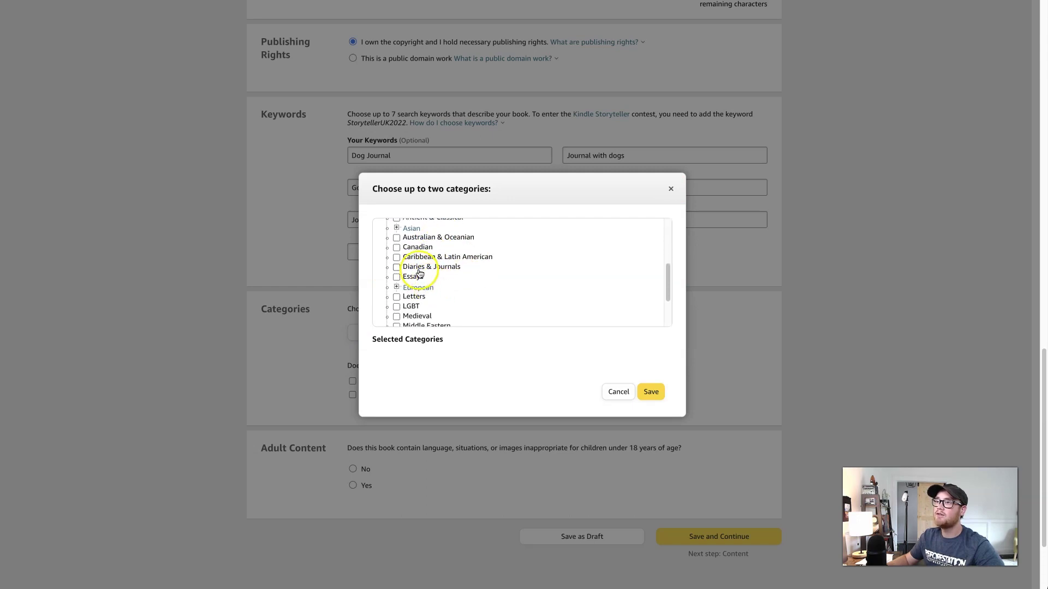
{"action": "left_click", "coordinate": [396, 267]}
{"action": "left_click", "coordinate": [650, 392]}
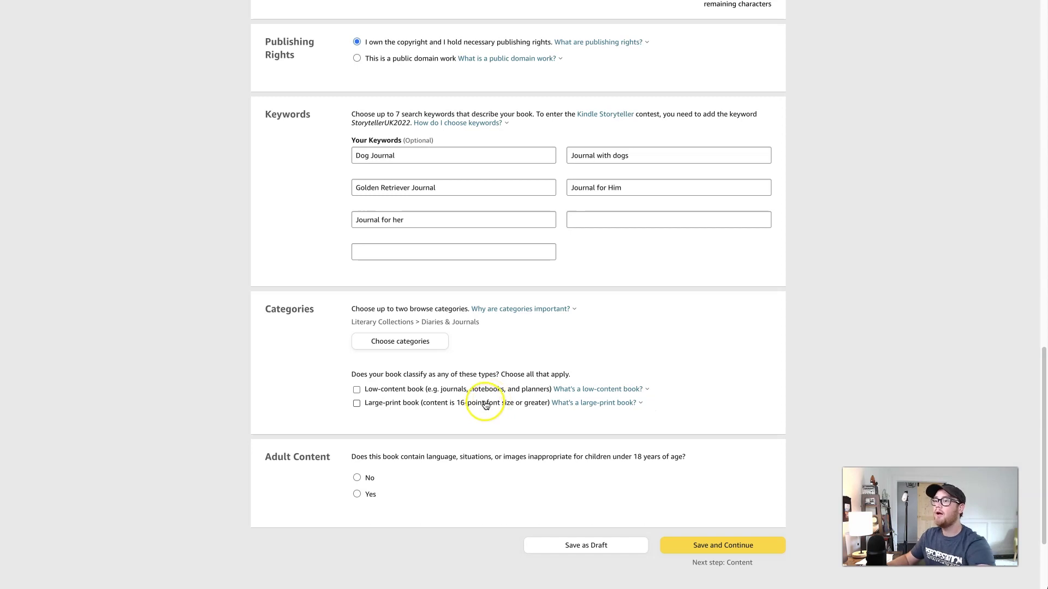
- Classify the paperback as a low-content book with No adult content, and save to continue to Paperback Content
{"action": "left_click", "coordinate": [357, 389]}
{"action": "scroll", "coordinate": [338, 390], "scroll_direction": "down", "scroll_amount": 1}
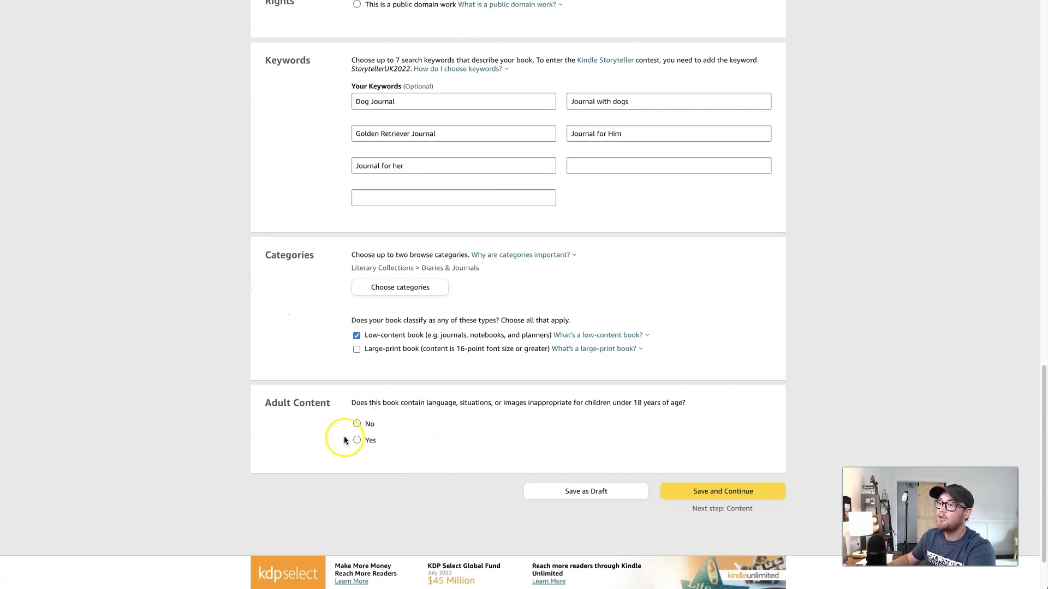
{"action": "left_click", "coordinate": [356, 426]}
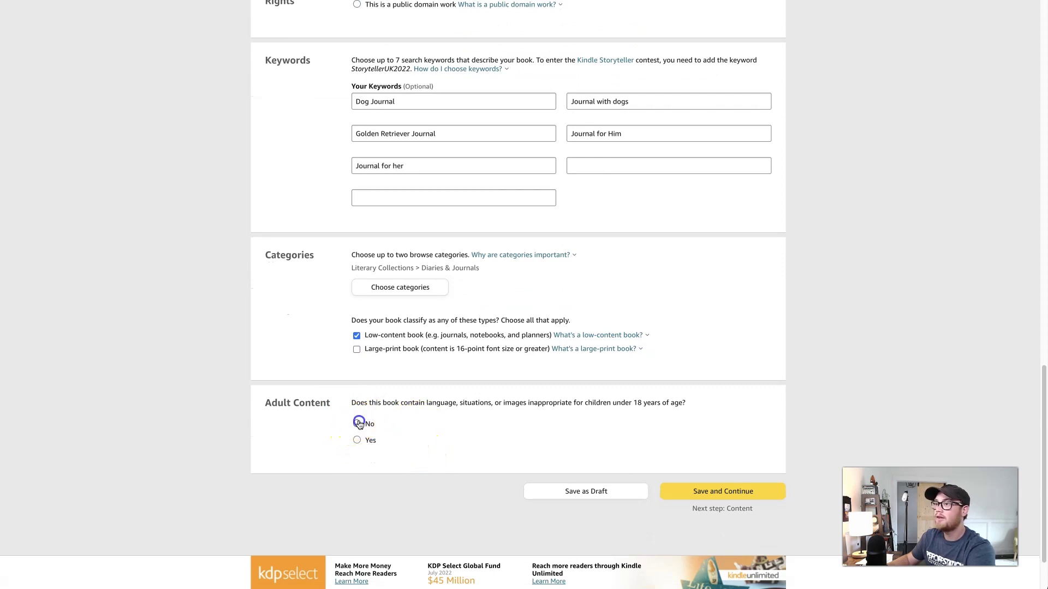
{"action": "left_click", "coordinate": [718, 490]}
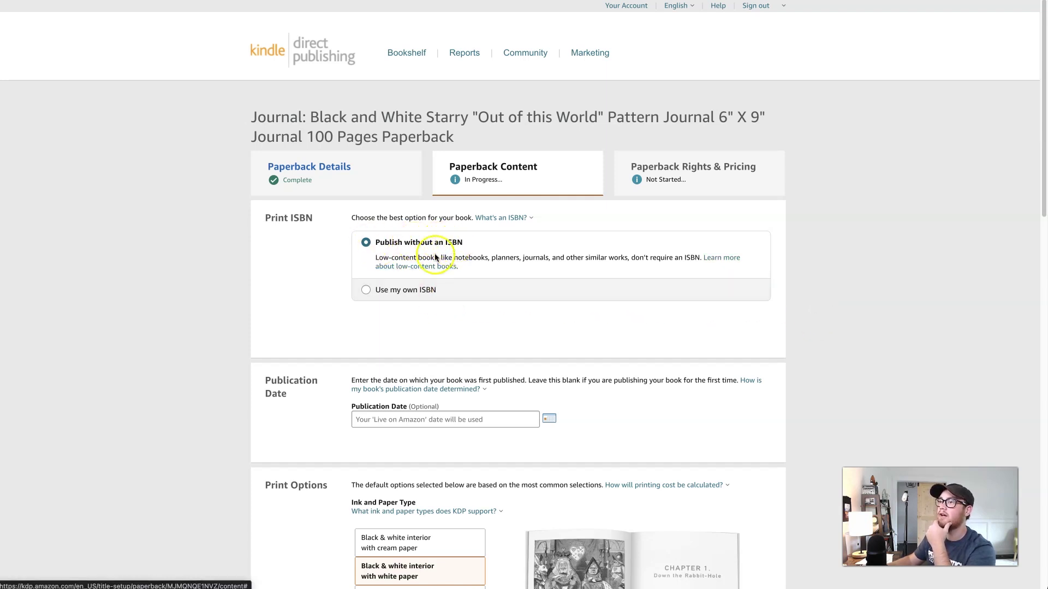
- Set the paperback's publication date to 08/20/2022
{"action": "scroll", "coordinate": [329, 334], "scroll_direction": "down", "scroll_amount": 1}
{"action": "scroll", "coordinate": [329, 335], "scroll_direction": "down", "scroll_amount": 3}
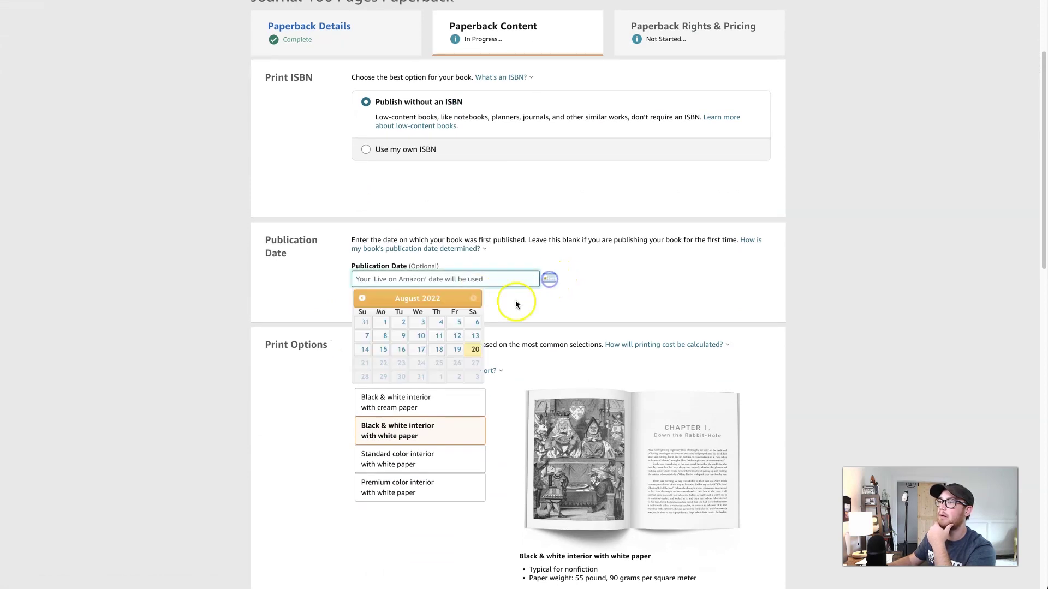
{"action": "left_click", "coordinate": [475, 349]}
- Keep the 6 x 9 in trim size in the print options and choose the Glossy paperback cover finish
{"action": "scroll", "coordinate": [337, 381], "scroll_direction": "down", "scroll_amount": 1}
{"action": "scroll", "coordinate": [336, 381], "scroll_direction": "down", "scroll_amount": 2}
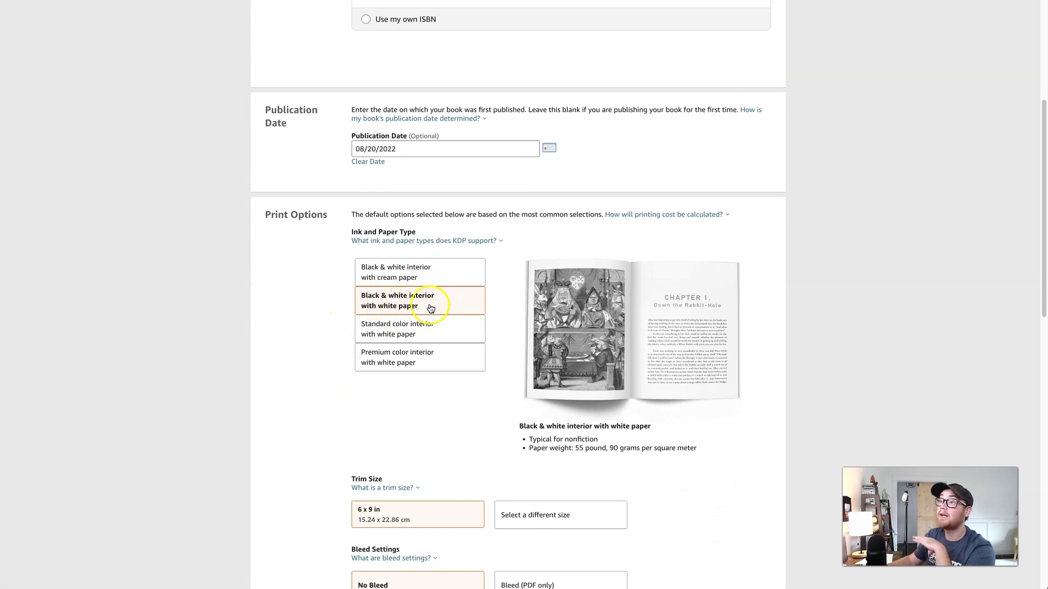
{"action": "scroll", "coordinate": [350, 319], "scroll_direction": "down", "scroll_amount": 3}
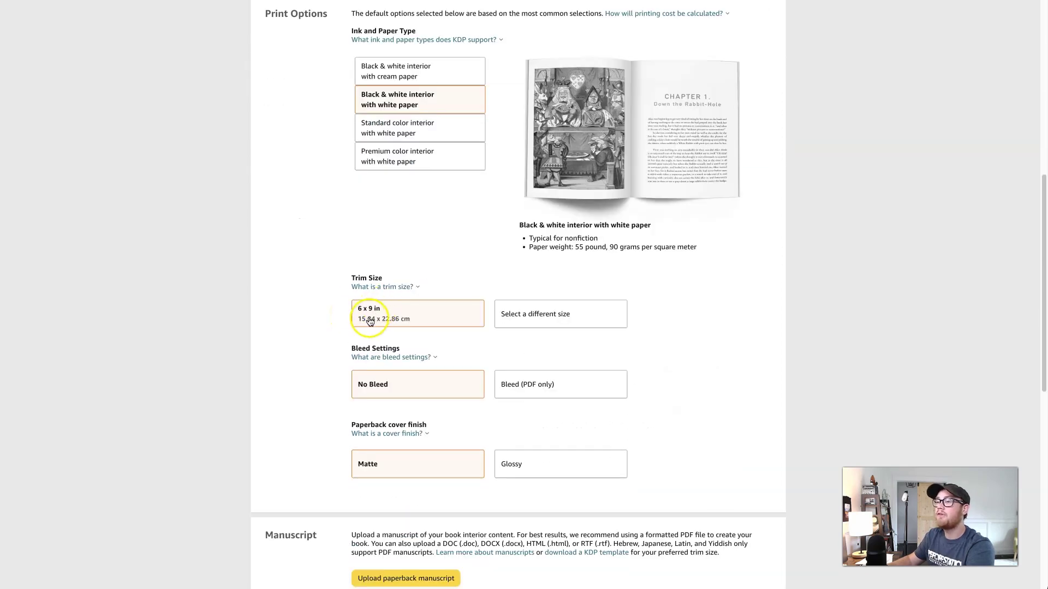
{"action": "left_click", "coordinate": [395, 310]}
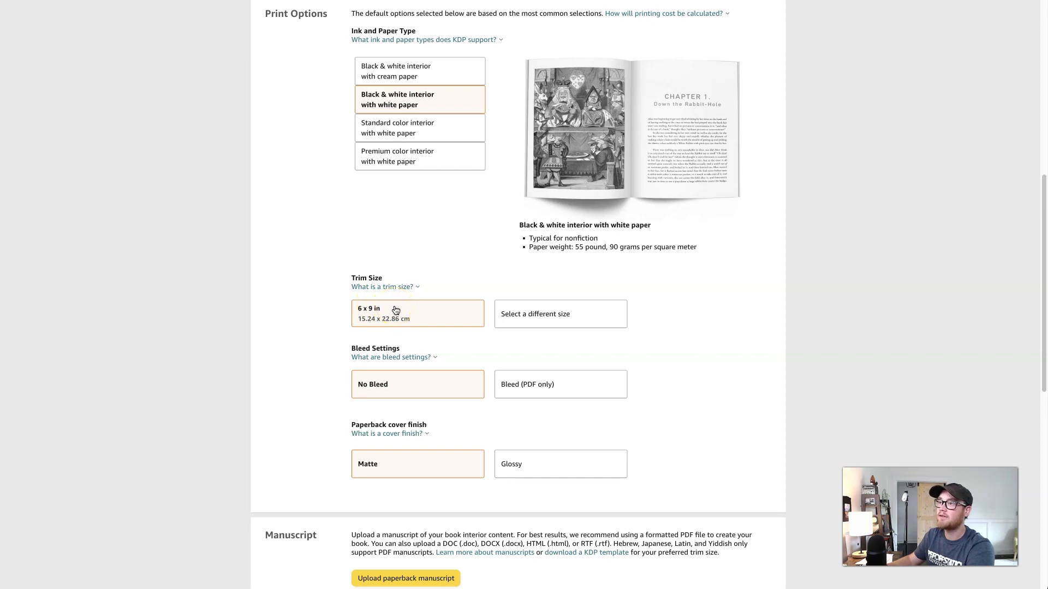
{"action": "scroll", "coordinate": [386, 401], "scroll_direction": "down", "scroll_amount": 2}
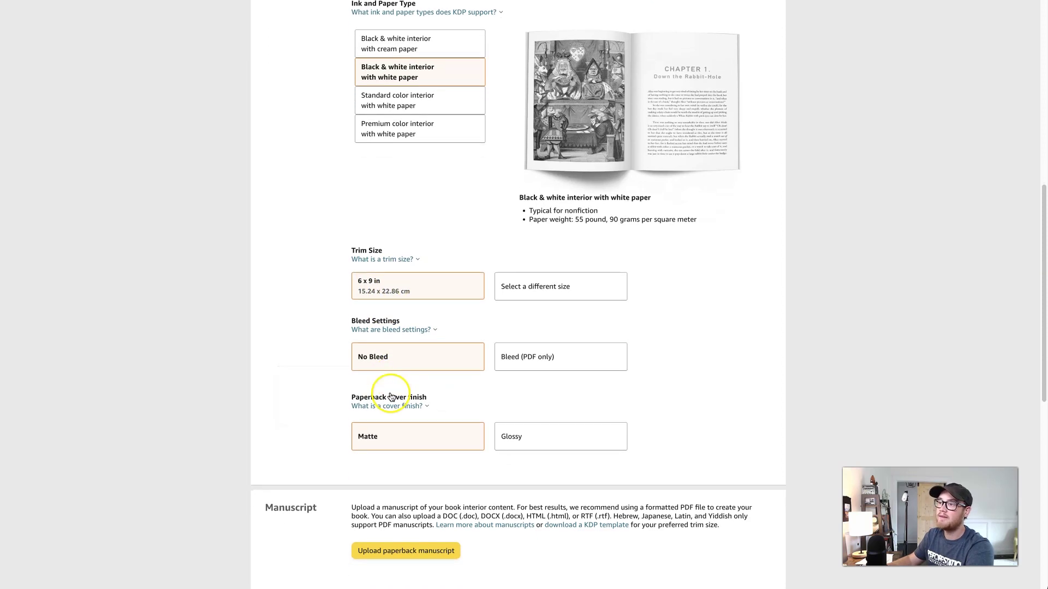
{"action": "left_click", "coordinate": [526, 339]}
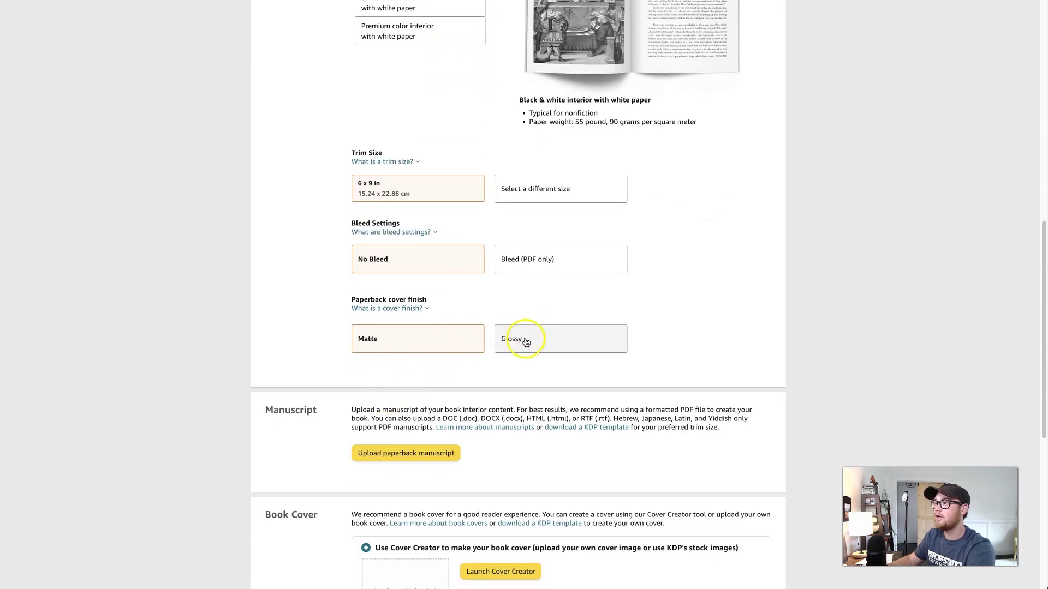
- Upload Journal_paperback_6x9_120_noBleed.pdf as the paperback manuscript and an existing print-ready PDF as the book cover
{"action": "scroll", "coordinate": [526, 341], "scroll_direction": "down", "scroll_amount": 3}
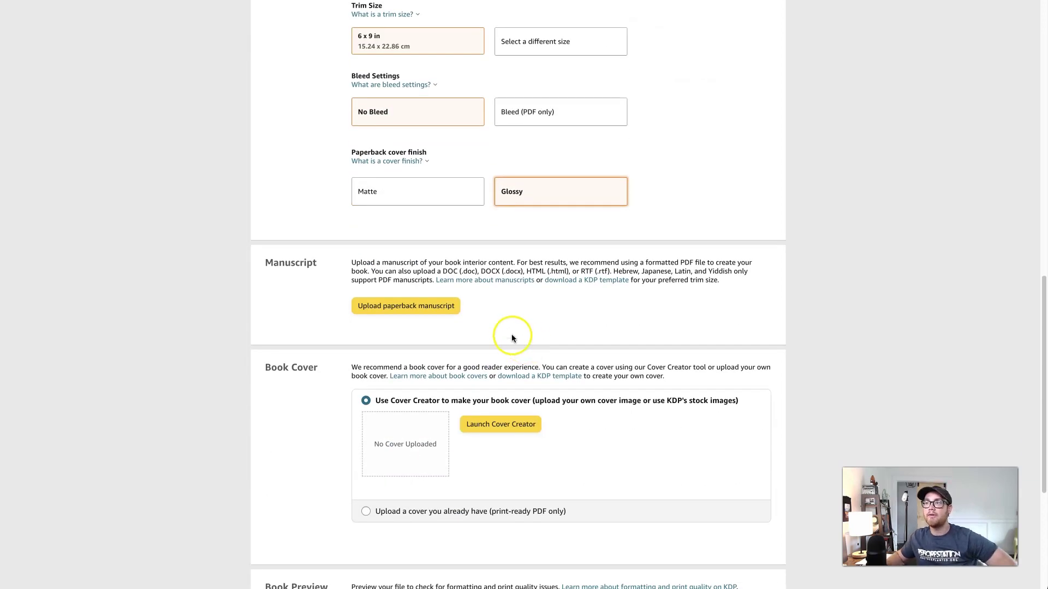
{"action": "left_click", "coordinate": [413, 305]}
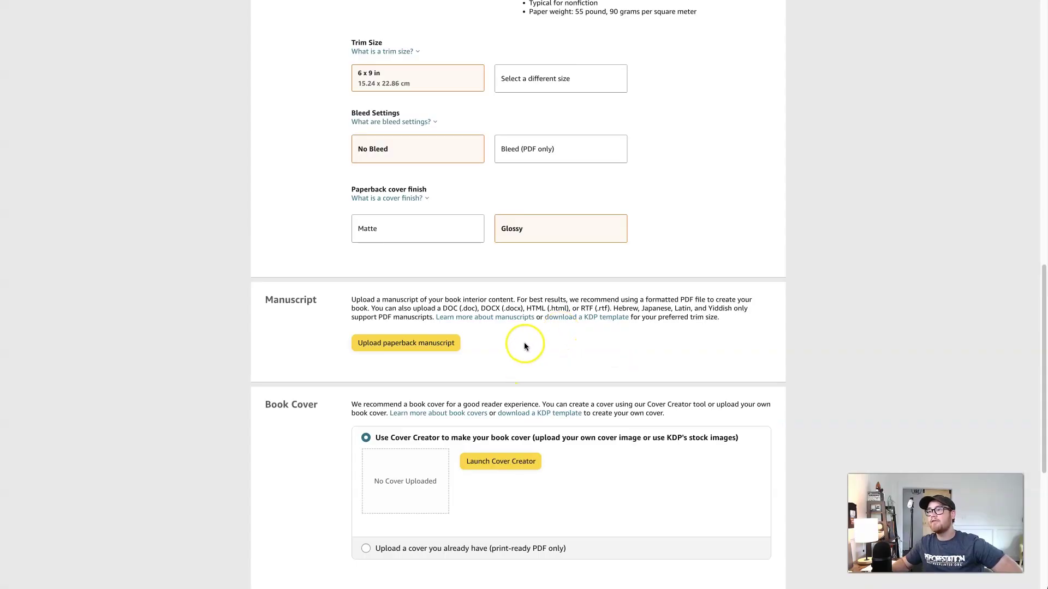
{"action": "scroll", "coordinate": [523, 343], "scroll_direction": "down", "scroll_amount": 3}
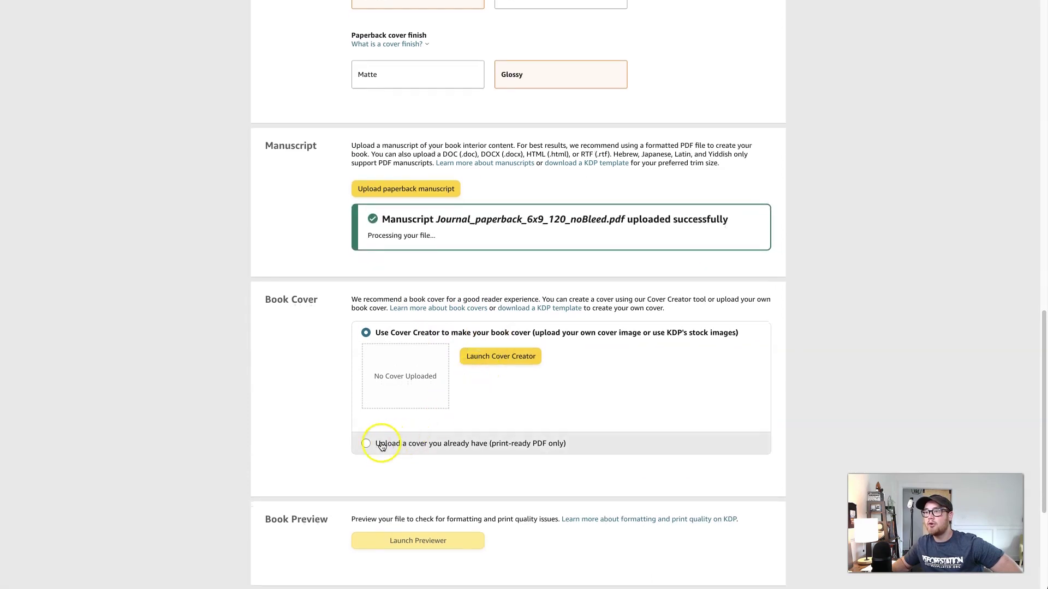
{"action": "left_click", "coordinate": [408, 445]}
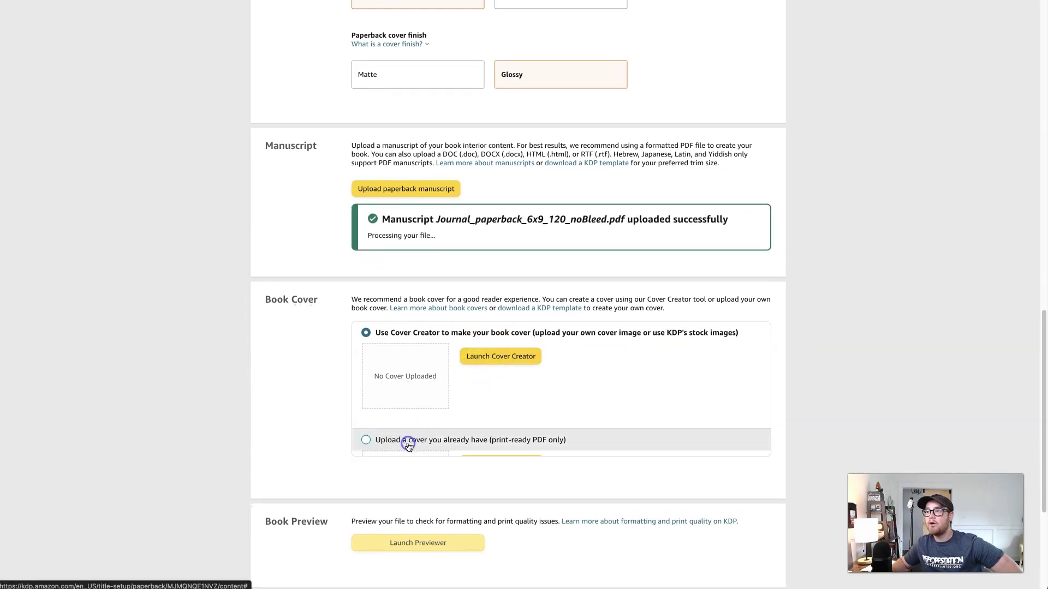
{"action": "left_click", "coordinate": [479, 384]}
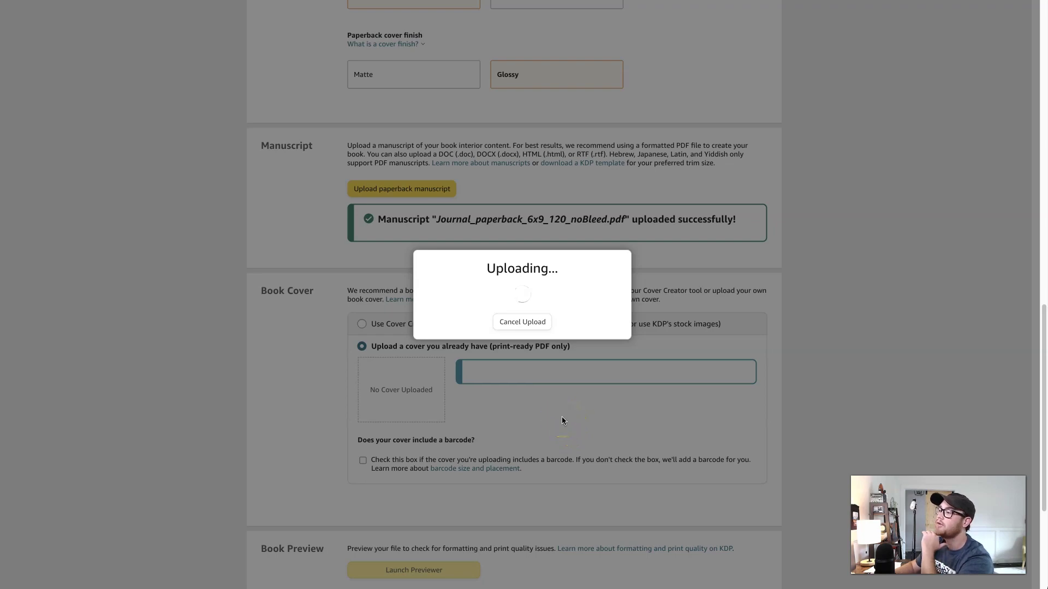
- Preview and approve the book in the Print Previewer, and continue to Paperback Rights & Pricing
{"action": "scroll", "coordinate": [561, 416], "scroll_direction": "down", "scroll_amount": 1}
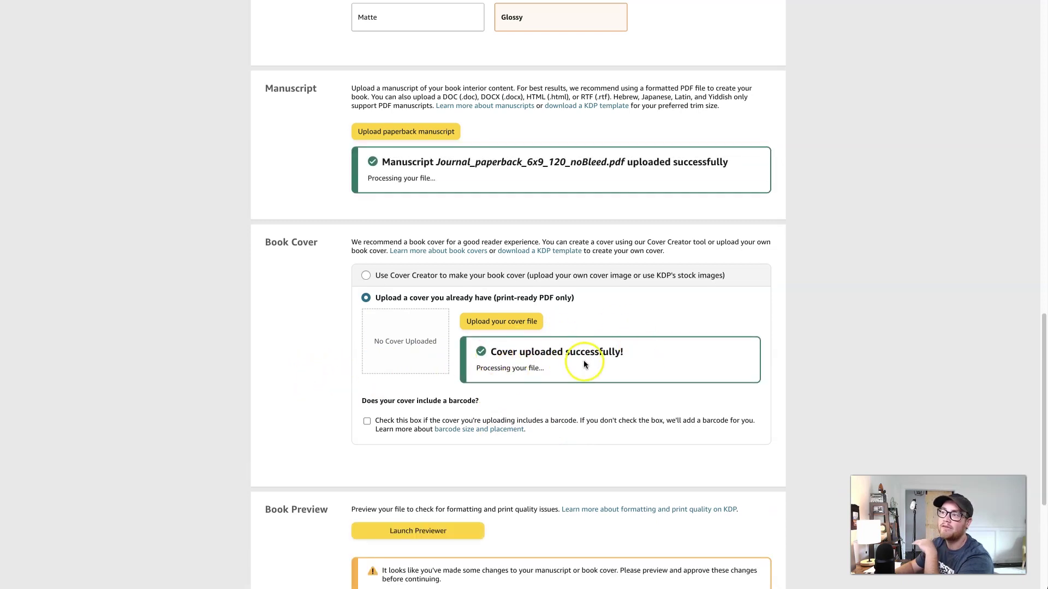
{"action": "scroll", "coordinate": [584, 358], "scroll_direction": "down", "scroll_amount": 2}
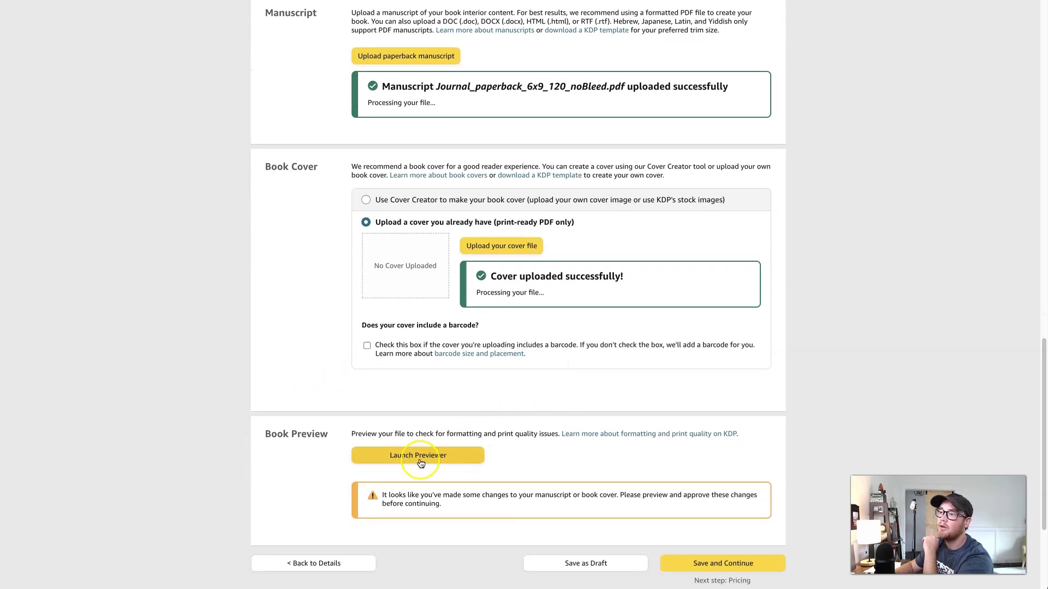
{"action": "left_click", "coordinate": [420, 463]}
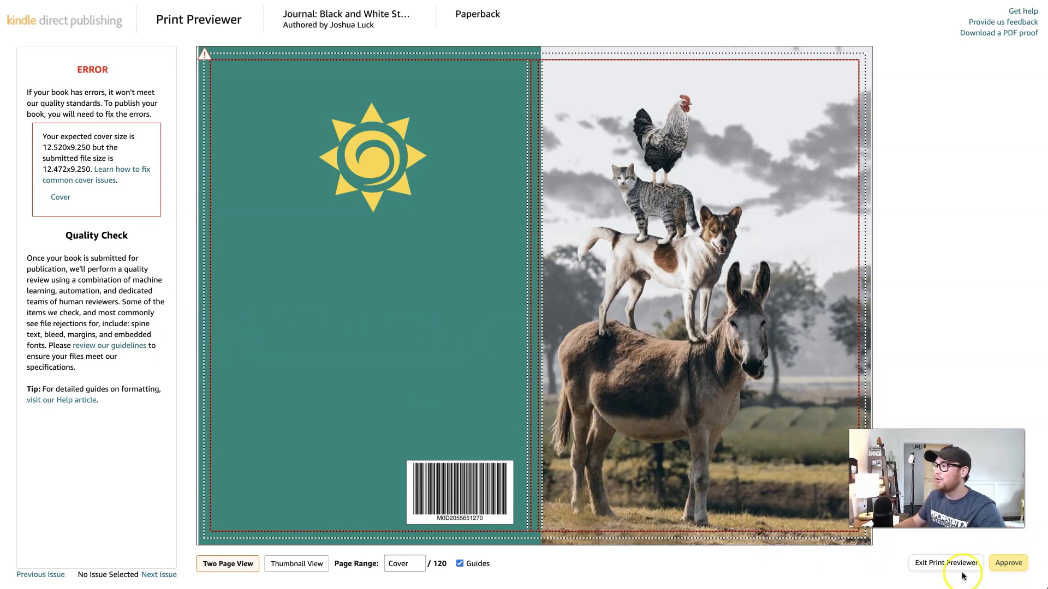
{"action": "left_click", "coordinate": [1016, 562]}
{"action": "left_click", "coordinate": [739, 419]}
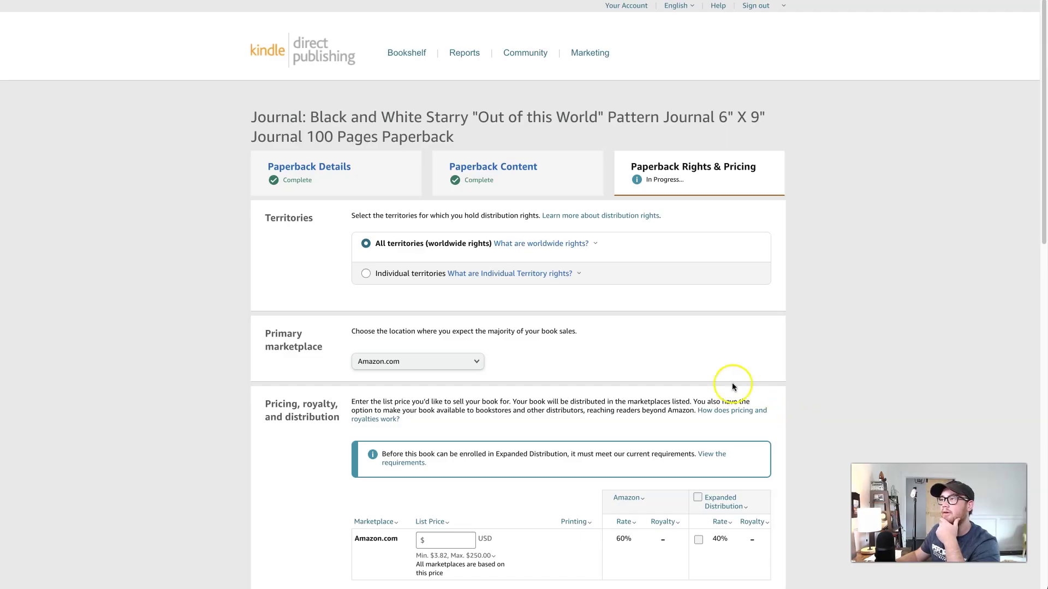
- Set the paperback's list price for the Amazon.com marketplace to 5.99 USD
{"action": "scroll", "coordinate": [673, 364], "scroll_direction": "down", "scroll_amount": 4}
{"action": "scroll", "coordinate": [675, 369], "scroll_direction": "down", "scroll_amount": 1}
{"action": "left_click", "coordinate": [467, 300]}
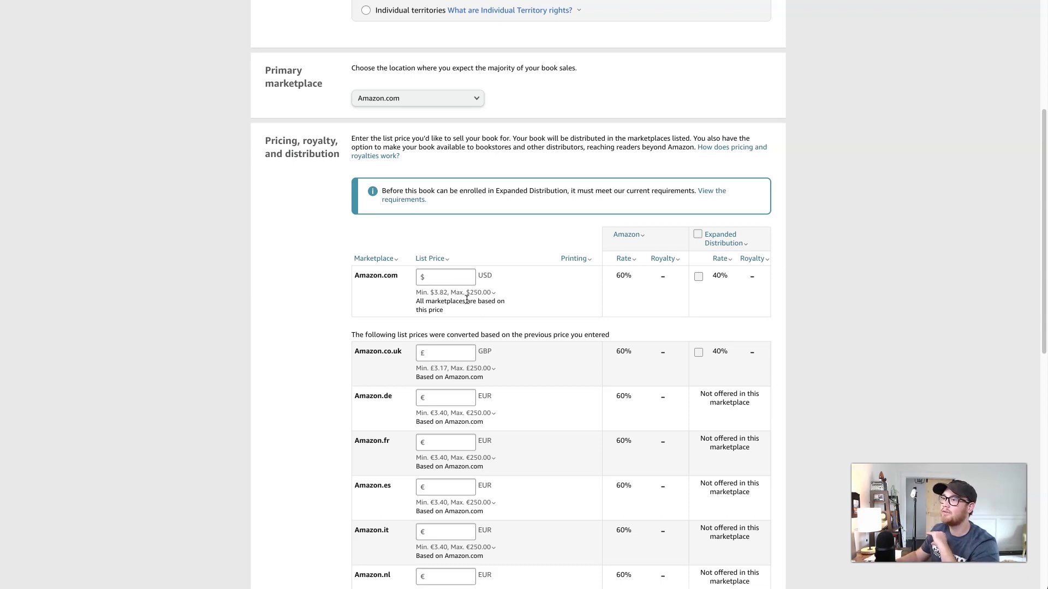
{"action": "left_click", "coordinate": [434, 276]}
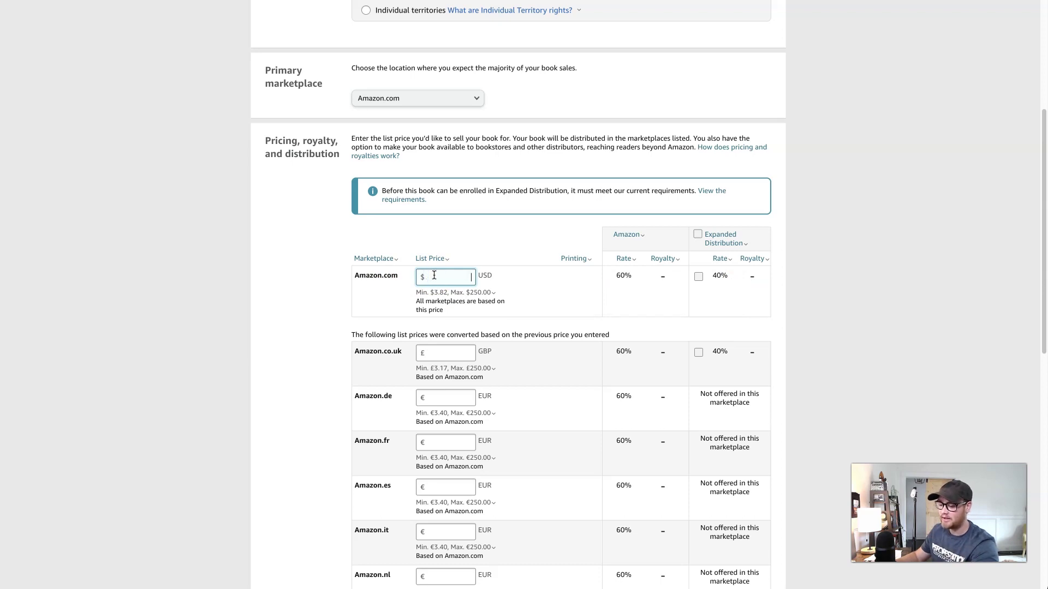
{"action": "type", "text": "5.99"}
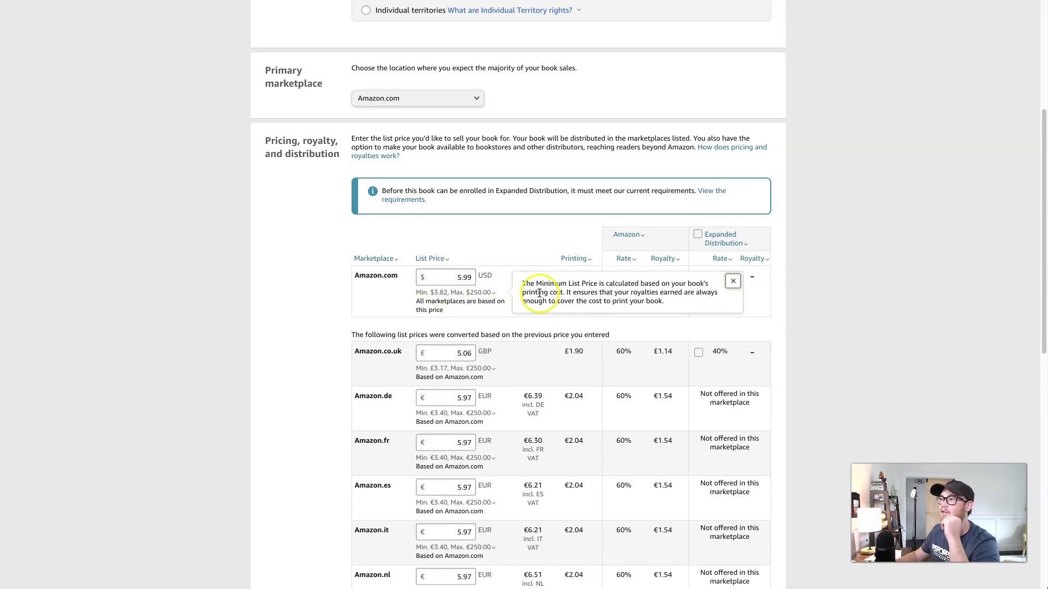
{"action": "left_click", "coordinate": [448, 284]}
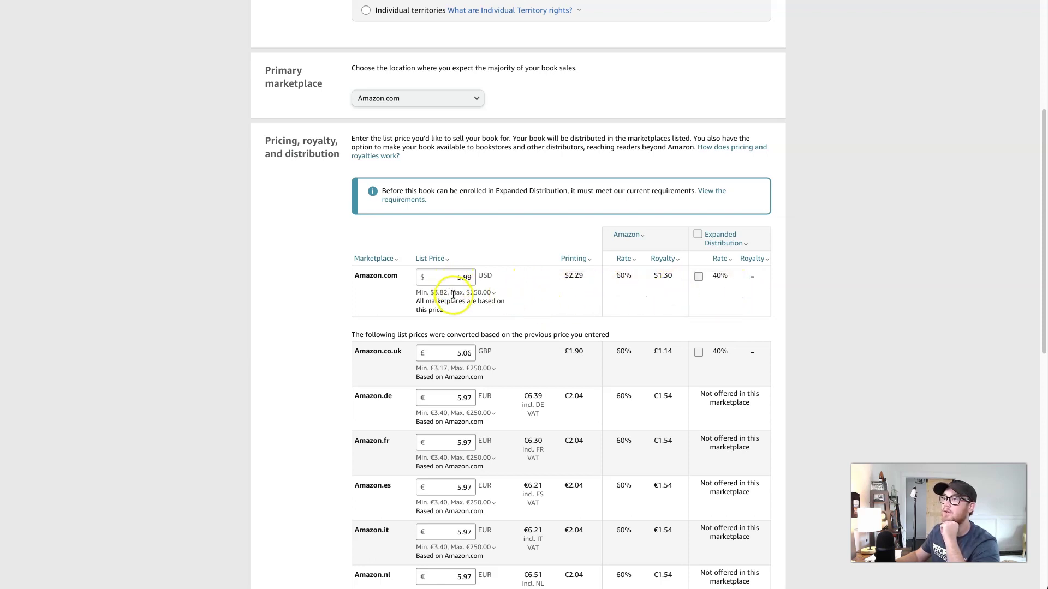
- Set the paperback's list price for the Amazon.com marketplace to 6.99 USD and check the resulting royalty
{"action": "left_click_drag", "start_coordinate": [456, 277], "coordinate": [488, 281]}
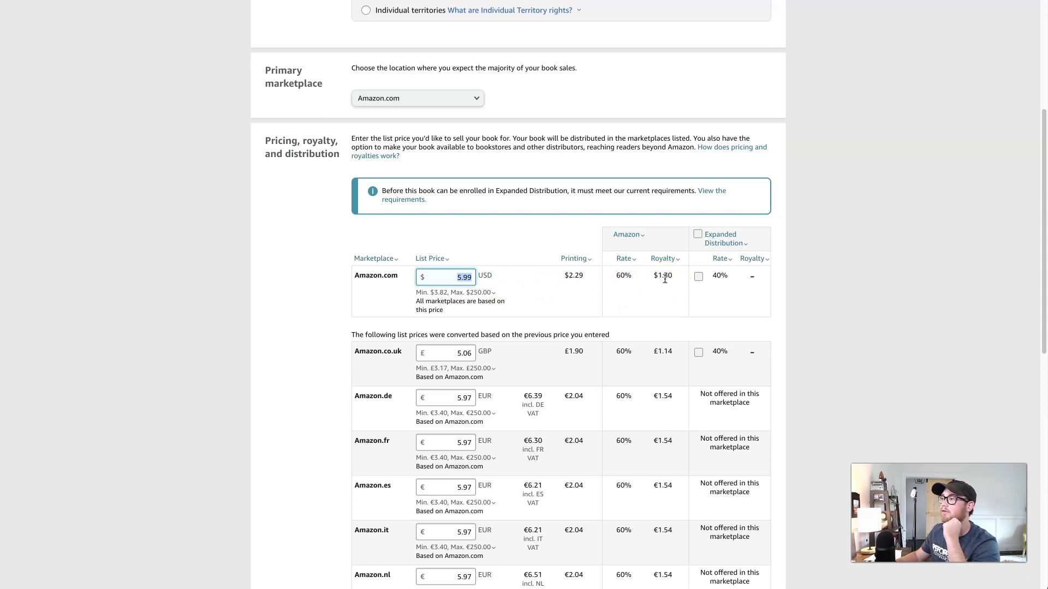
{"action": "left_click_drag", "start_coordinate": [653, 275], "coordinate": [674, 277]}
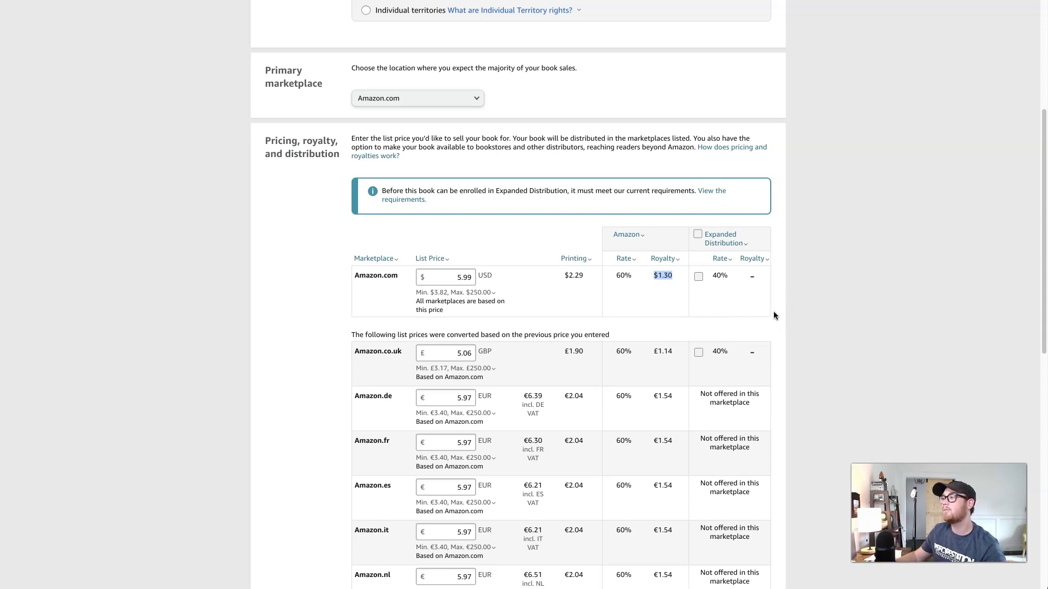
{"action": "double_click", "coordinate": [470, 277]}
{"action": "type", "text": "6.0"}
{"action": "key", "text": "BackSpace"}
{"action": "key", "text": "BackSpace"}
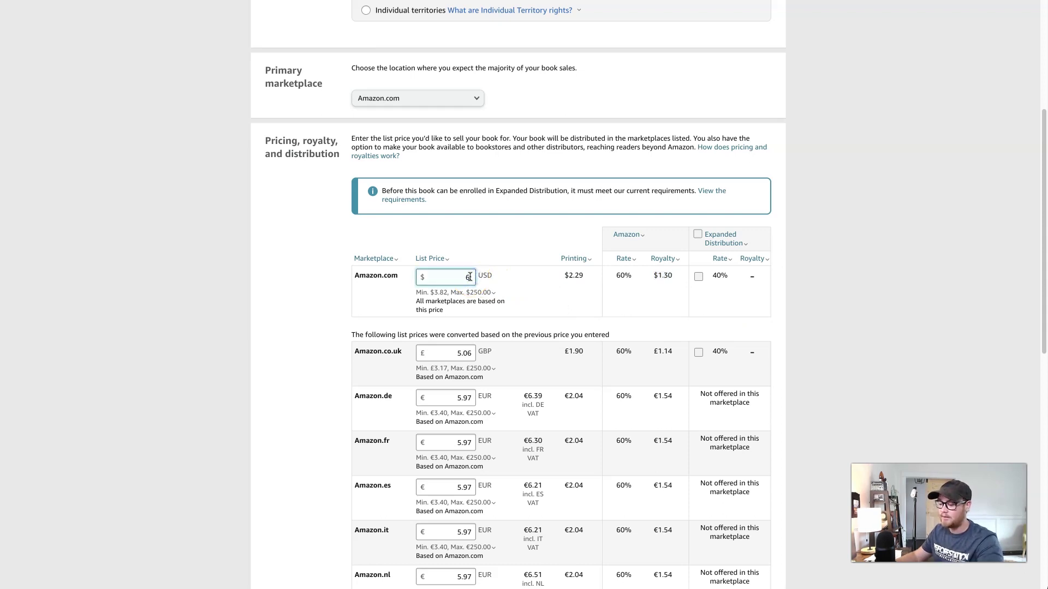
{"action": "type", "text": ".99"}
{"action": "left_click", "coordinate": [480, 299]}
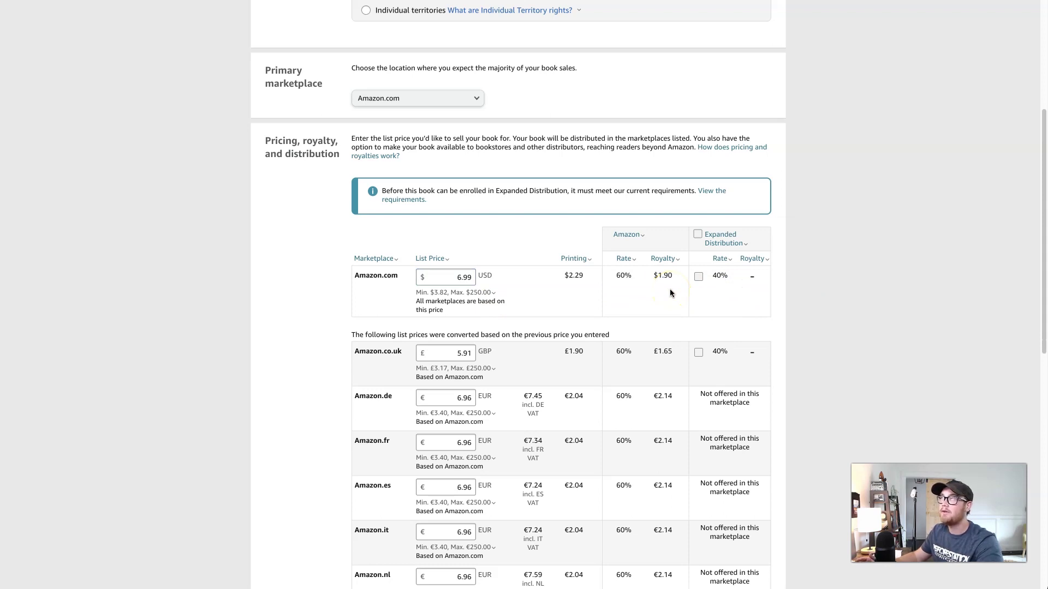
{"action": "left_click", "coordinate": [498, 304]}
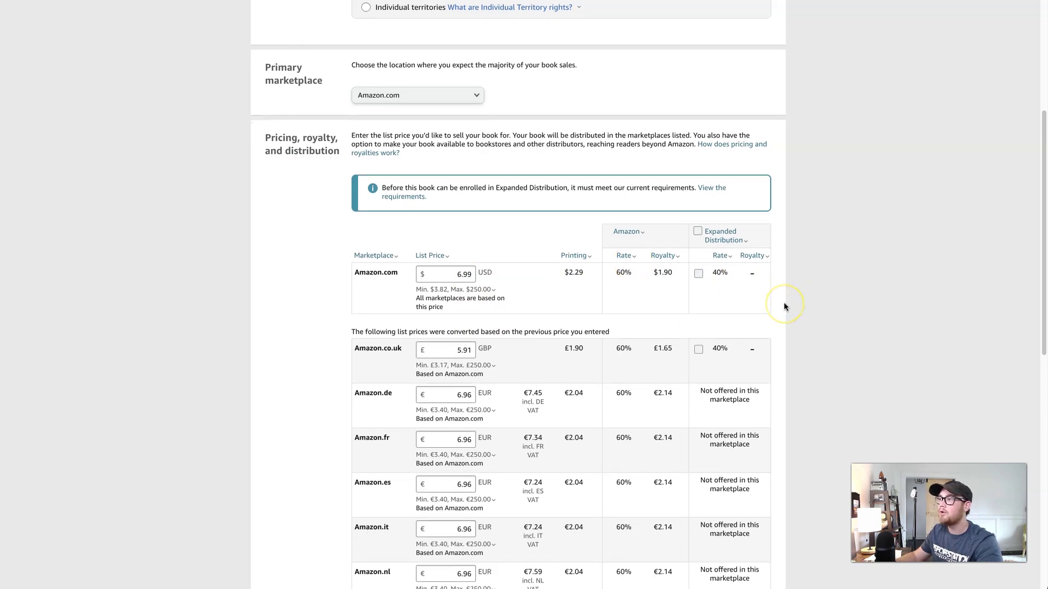
- Review the converted list prices for the other marketplaces and publish the paperback book
{"action": "scroll", "coordinate": [783, 307], "scroll_direction": "down", "scroll_amount": 1}
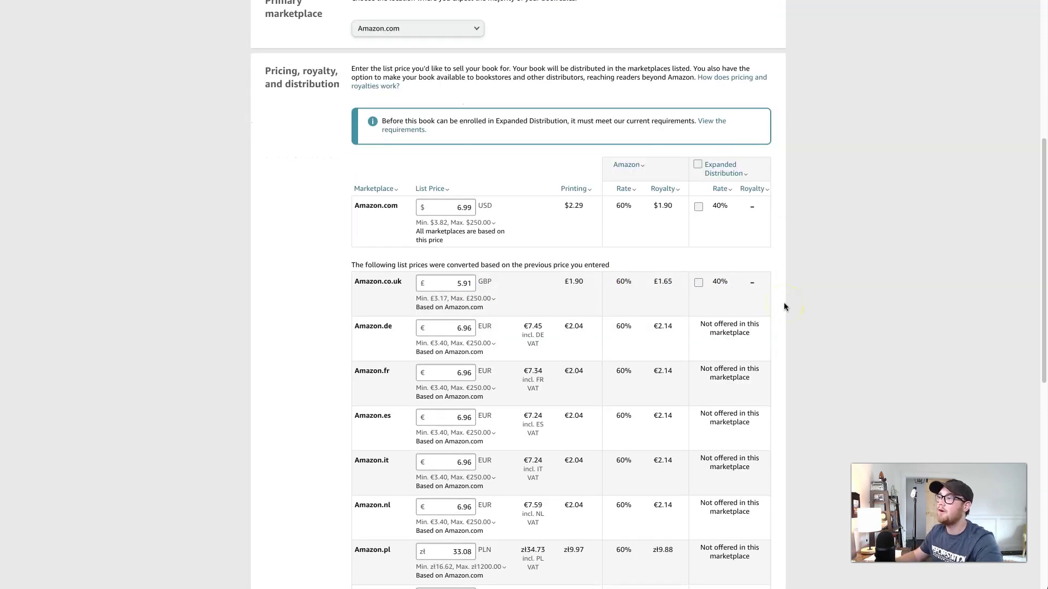
{"action": "scroll", "coordinate": [783, 302], "scroll_direction": "down", "scroll_amount": 7}
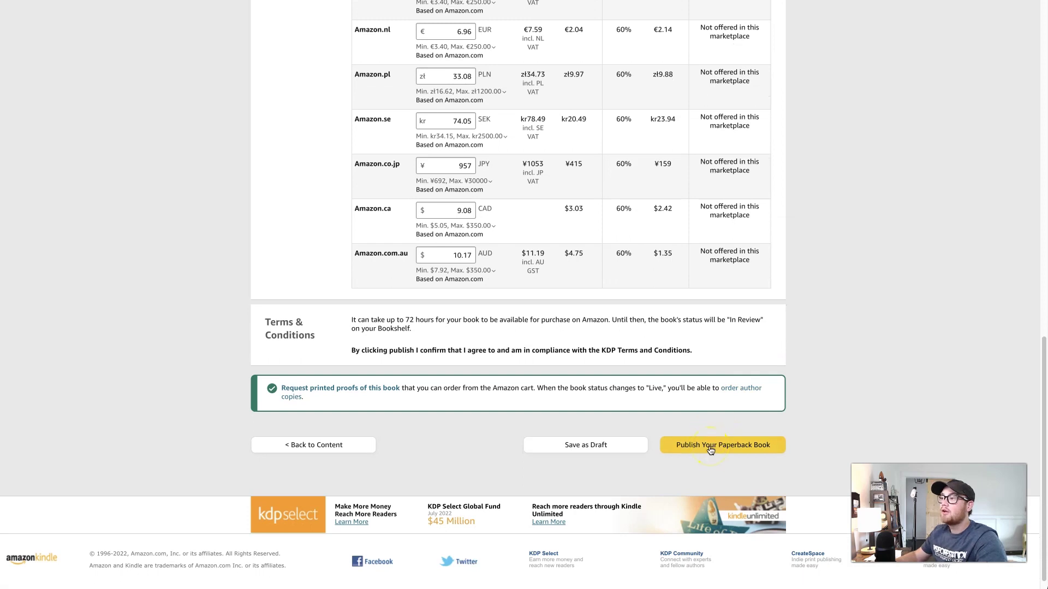
{"action": "left_click", "coordinate": [720, 446]}
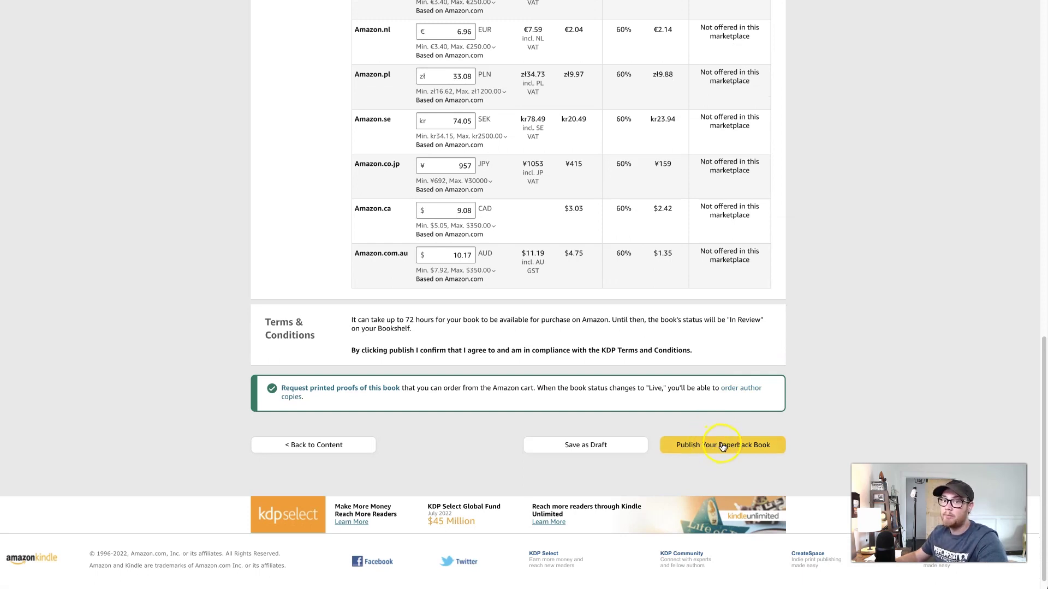